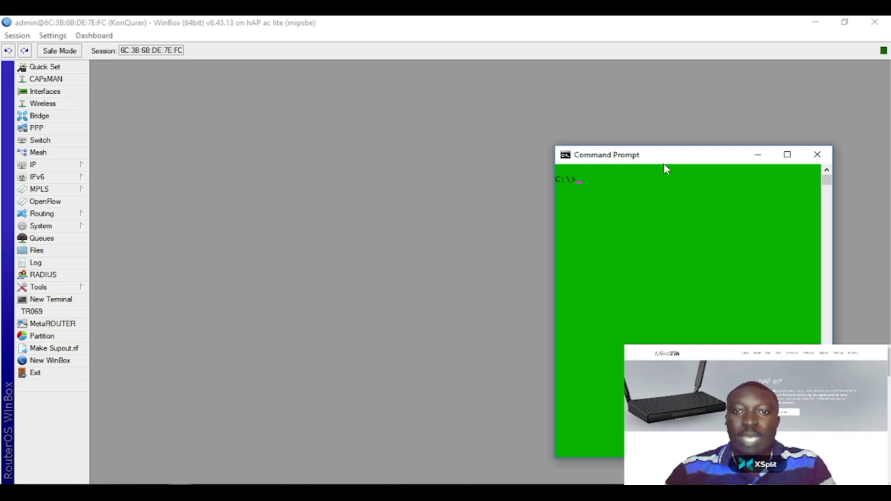
Reopen WinBox's Ping tool showing earlier replies from 79.110.84.249 and move it to the right.
drag(670, 161, 693, 179)
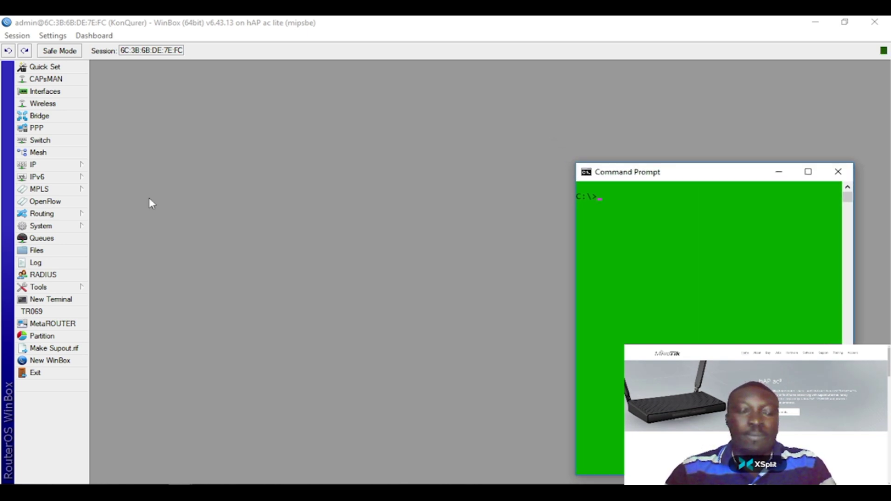
click(55, 166)
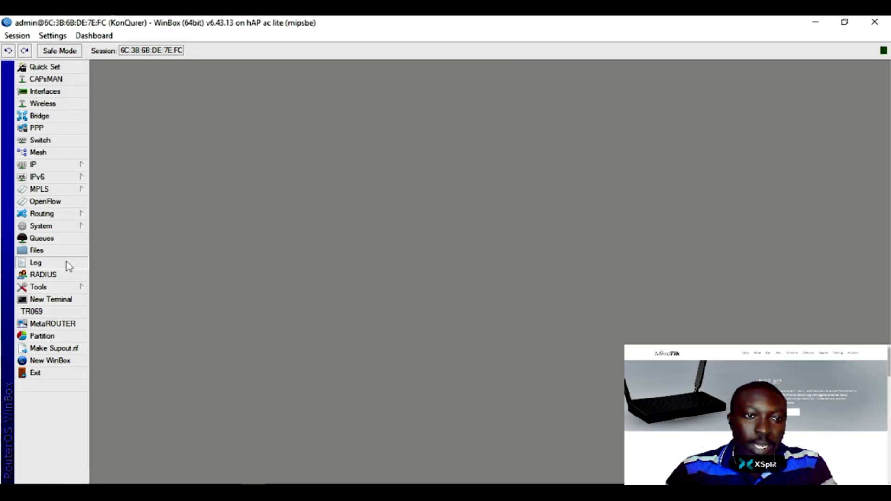
click(60, 289)
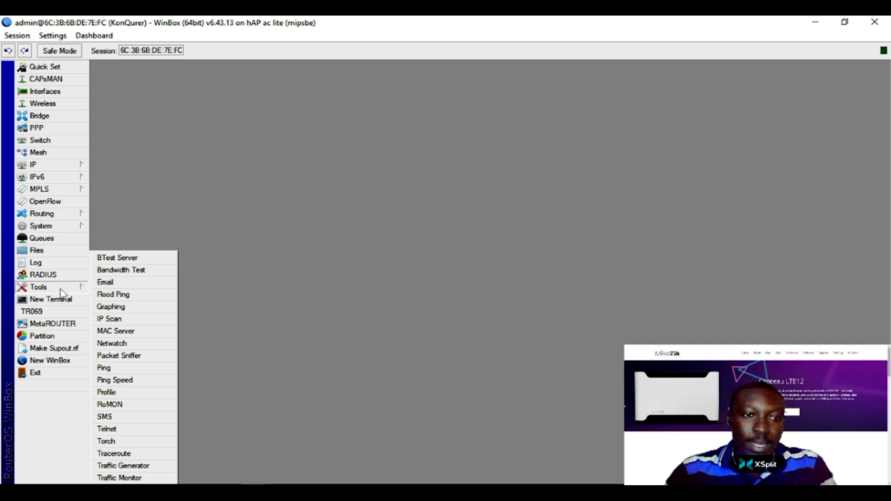
click(116, 368)
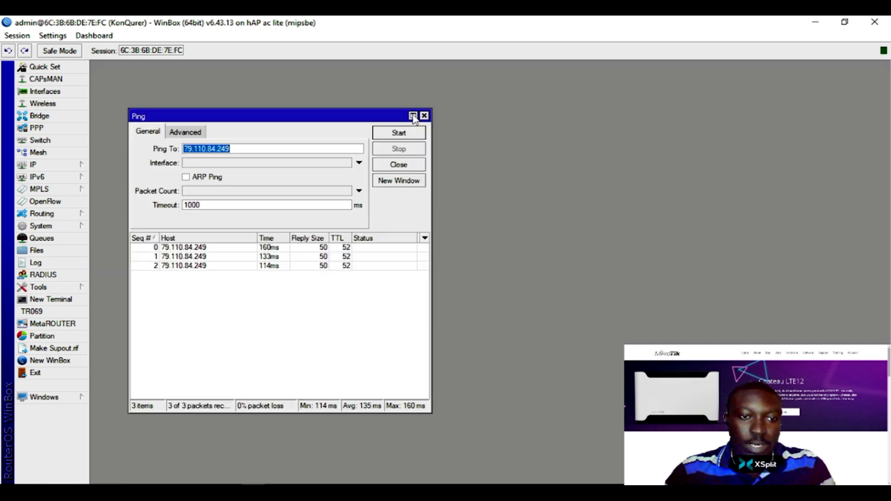
click(398, 164)
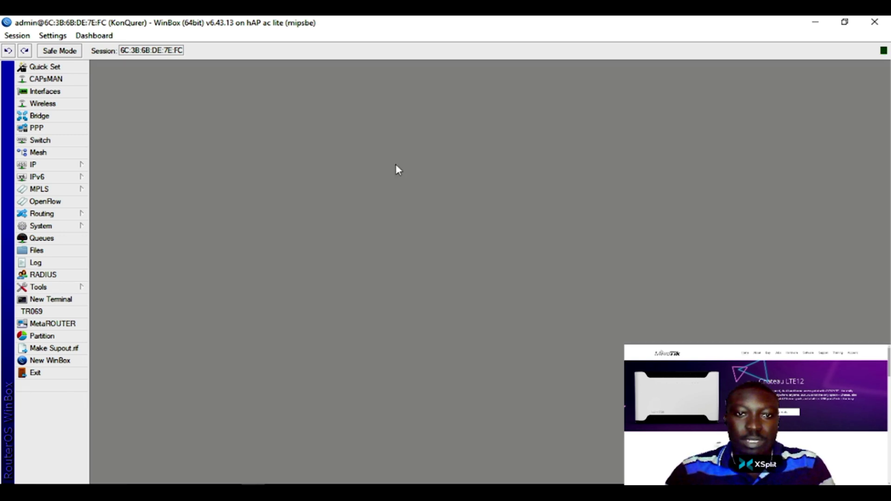
click(65, 287)
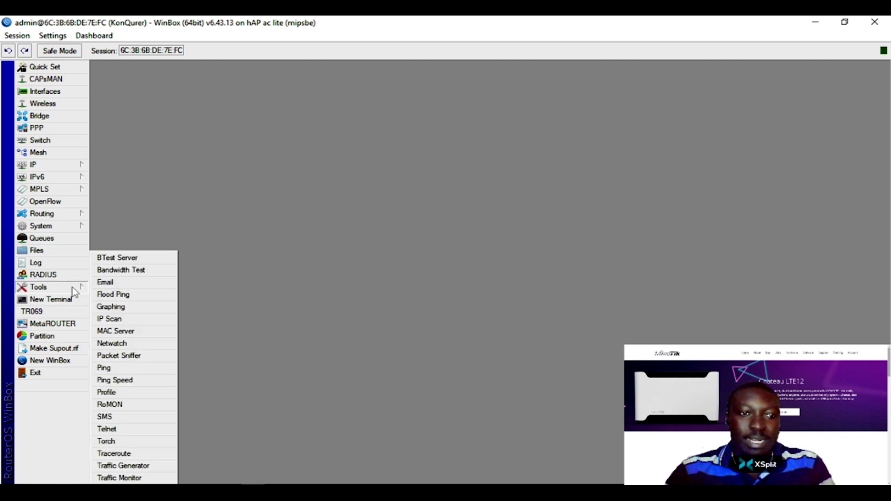
click(126, 369)
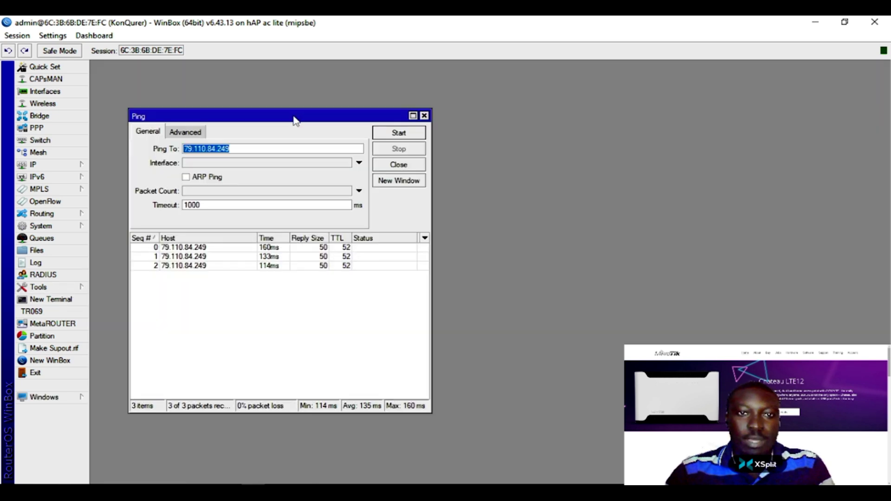
drag(295, 122, 739, 146)
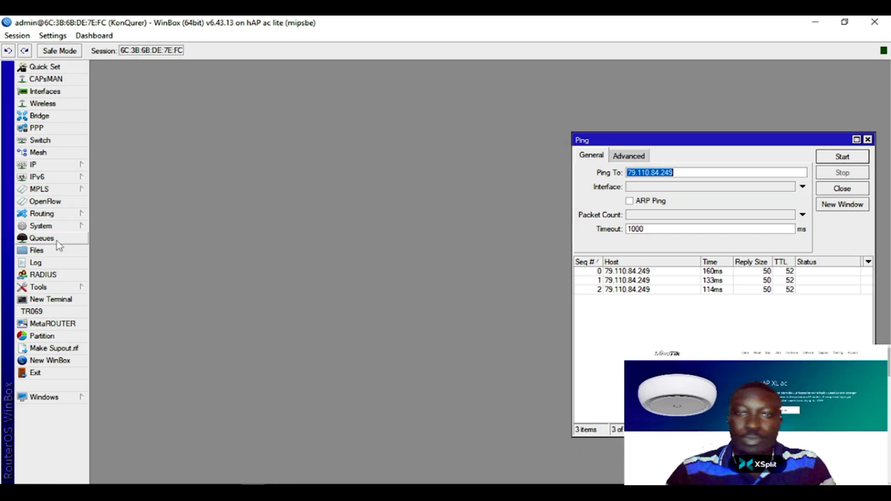
Open the empty Simple Queues list and arrange it beside the Ping window.
click(42, 238)
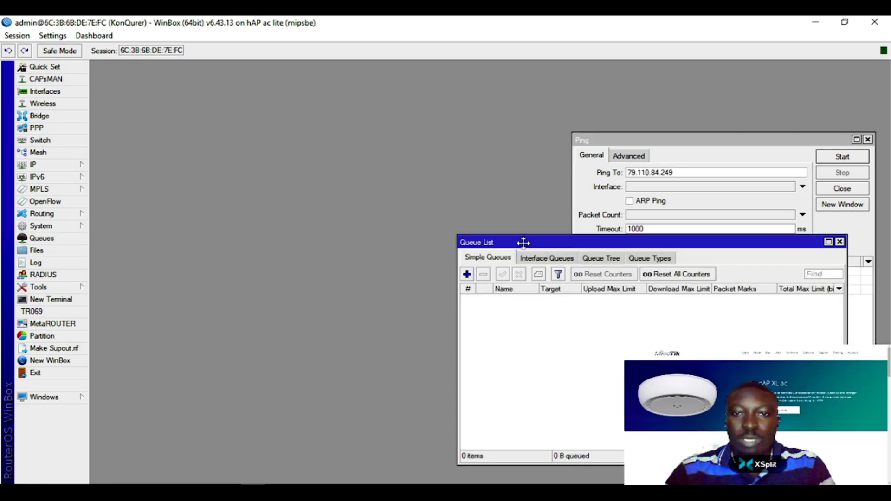
drag(523, 242, 185, 216)
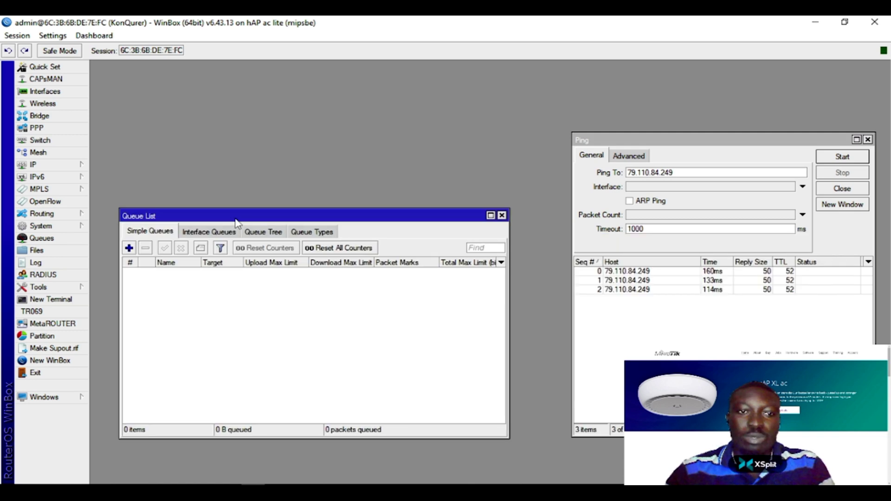
drag(235, 220, 237, 210)
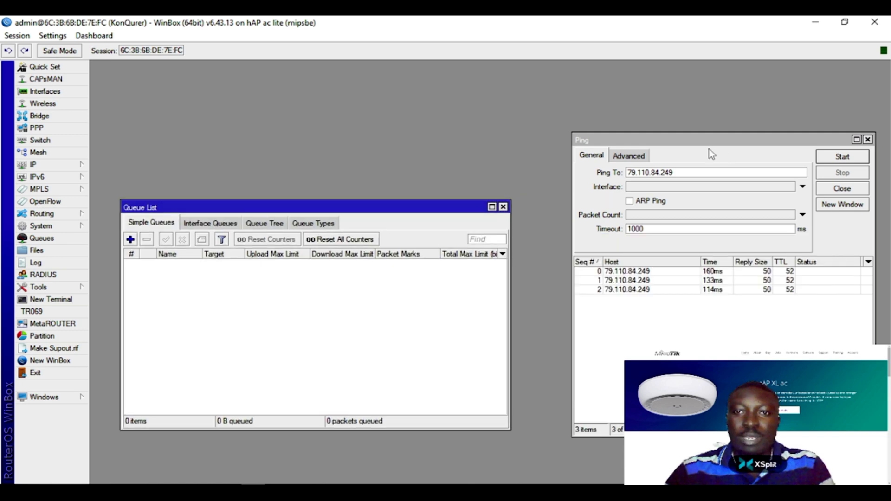
drag(690, 141, 680, 142)
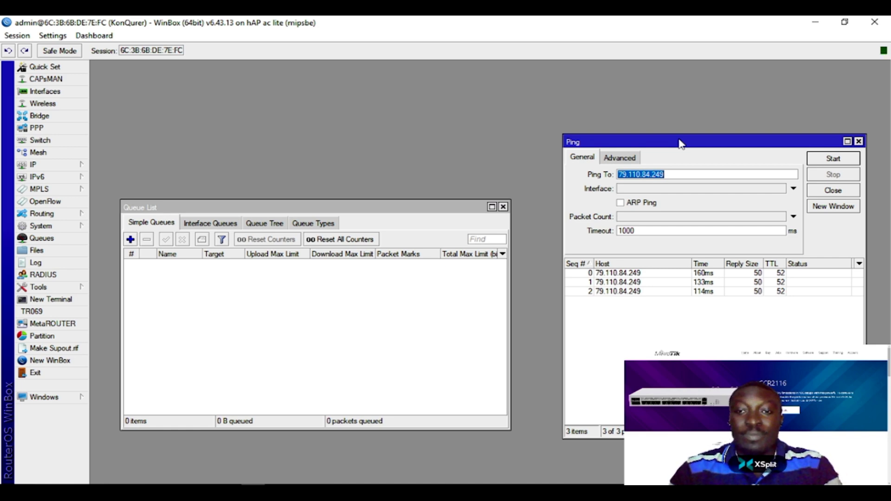
drag(689, 147, 686, 129)
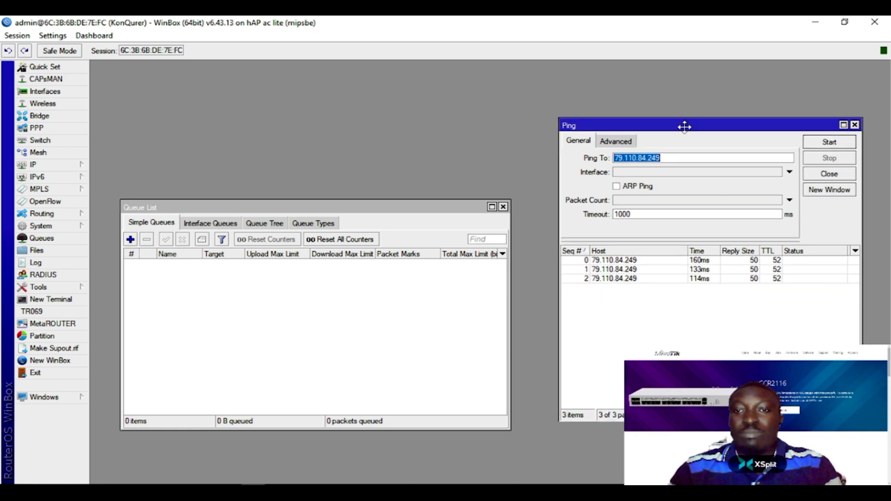
click(677, 158)
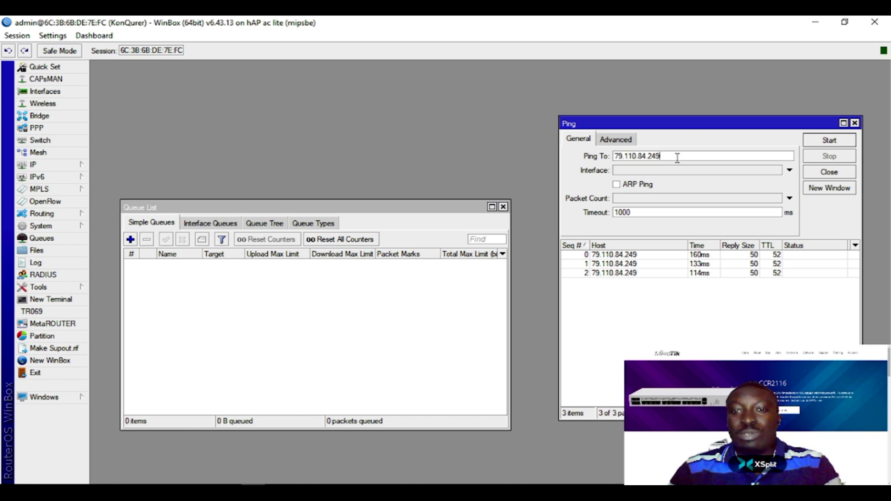
drag(677, 159, 611, 160)
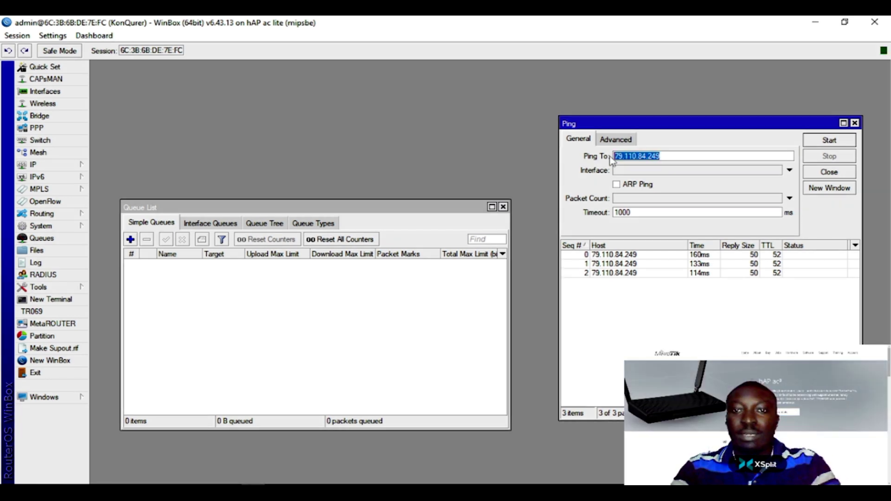
text(www)
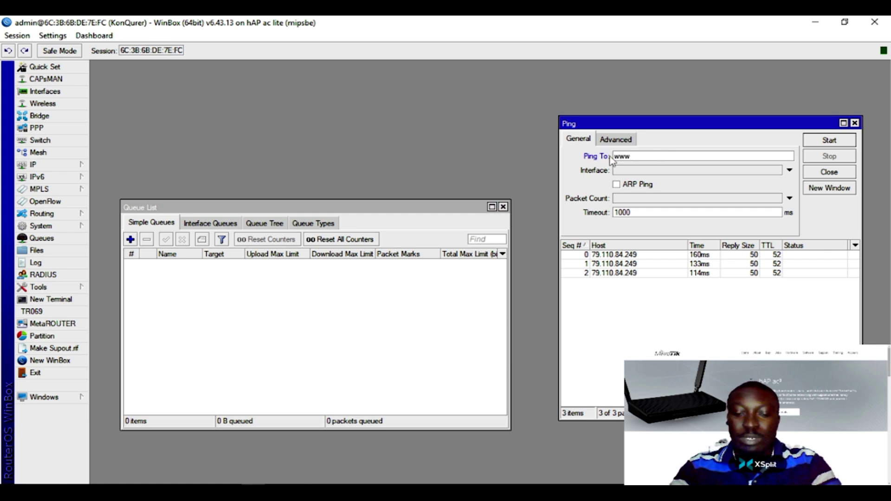
text(.faceb)
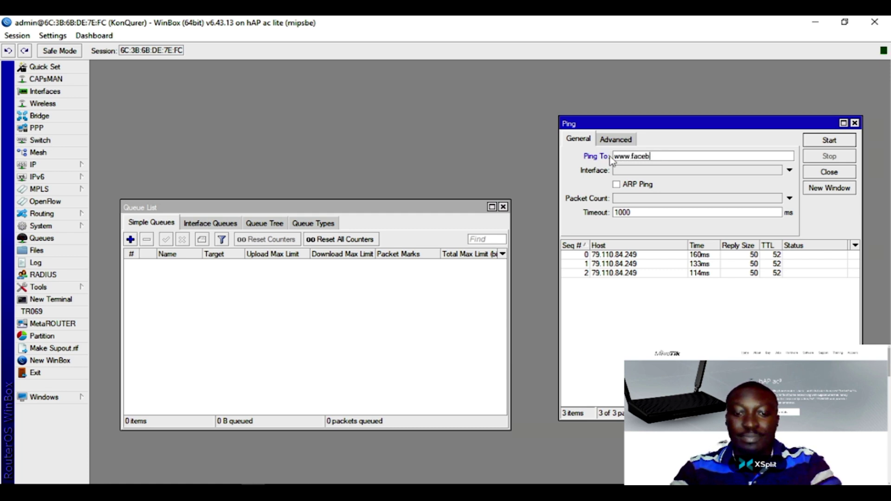
text(ook.)
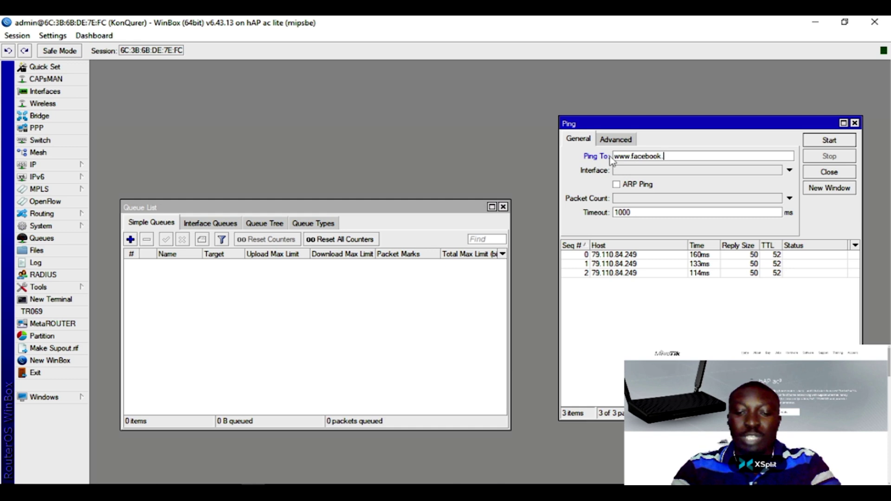
text(com)
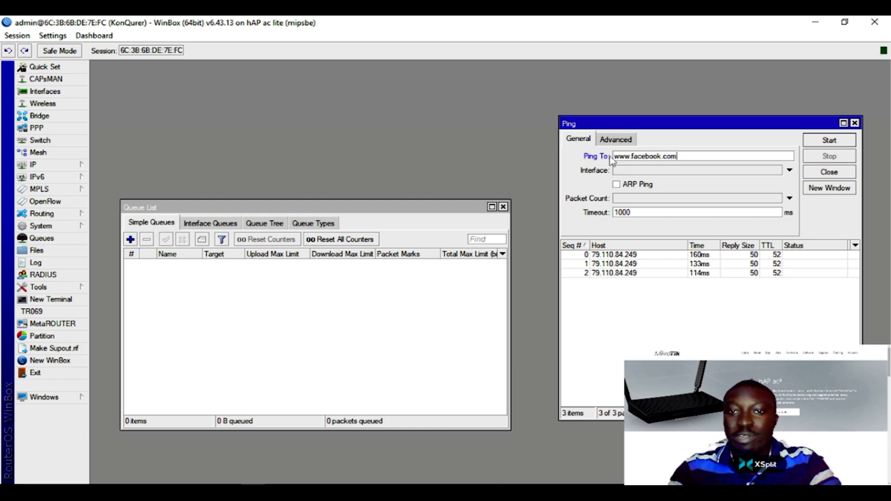
click(828, 140)
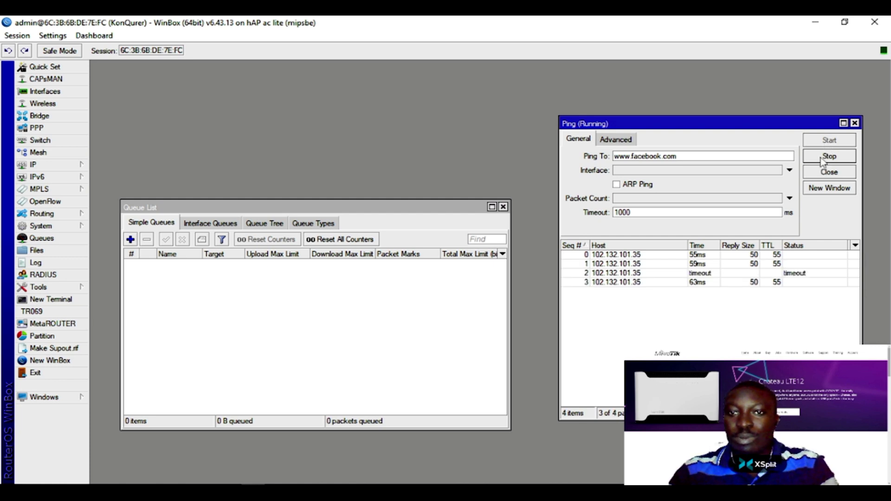
click(823, 157)
key(ctrl+c)
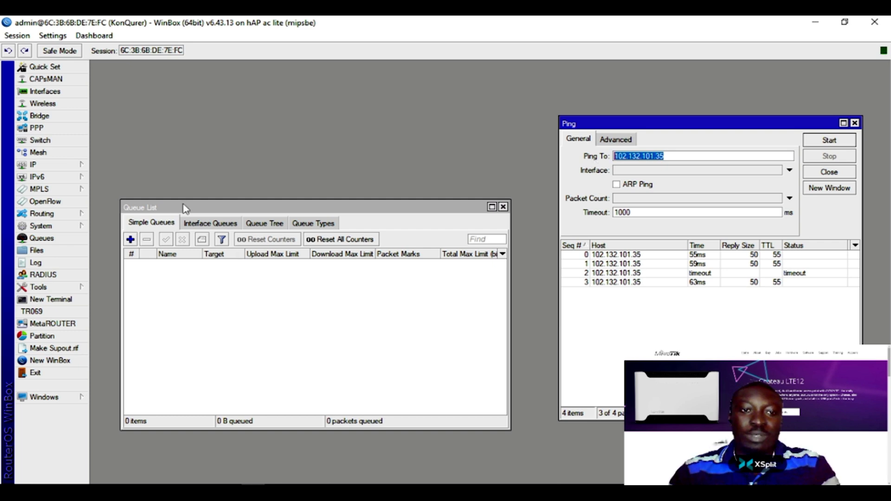
Add a simple queue named Facebook with 102.132.101.35 pasted into Target and Dst.
drag(185, 209, 174, 191)
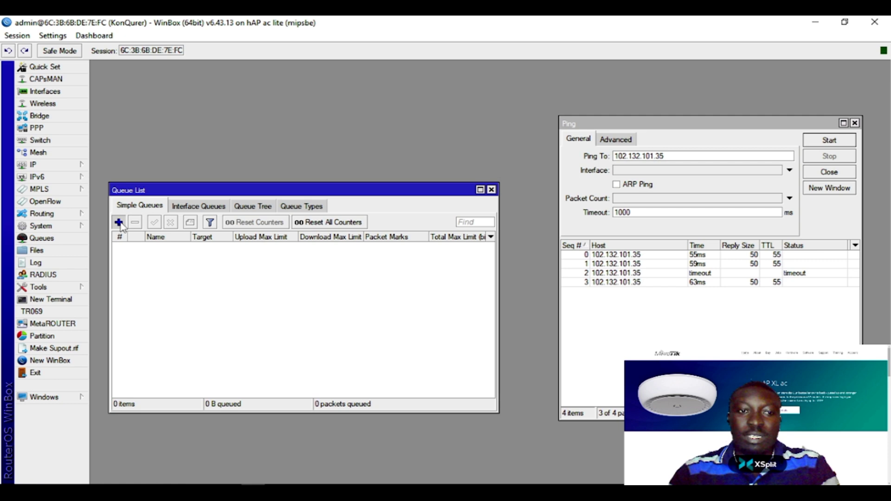
click(118, 222)
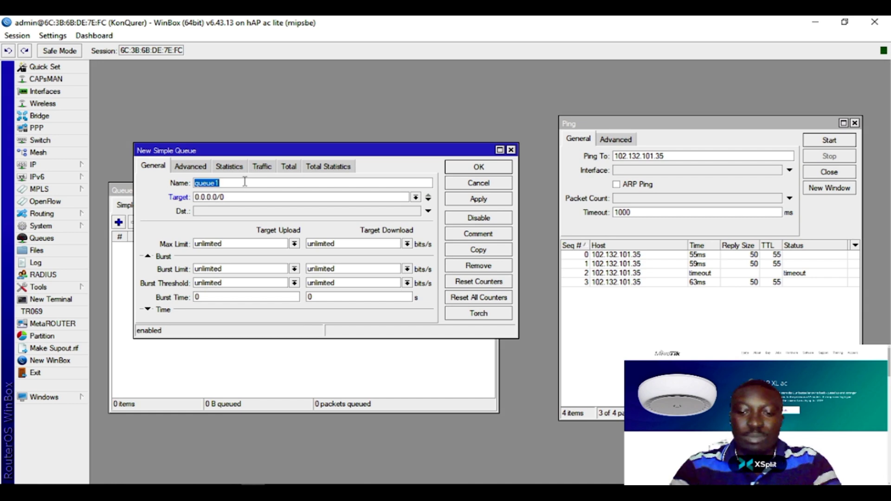
text(Face)
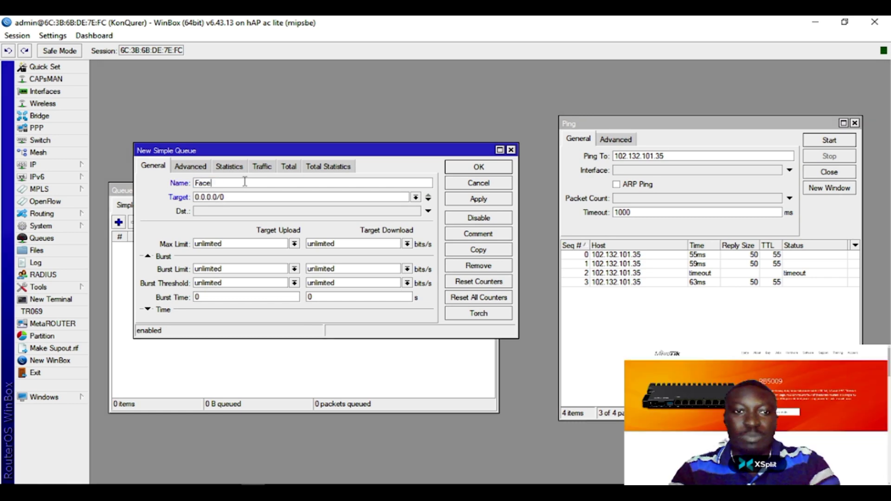
text(book)
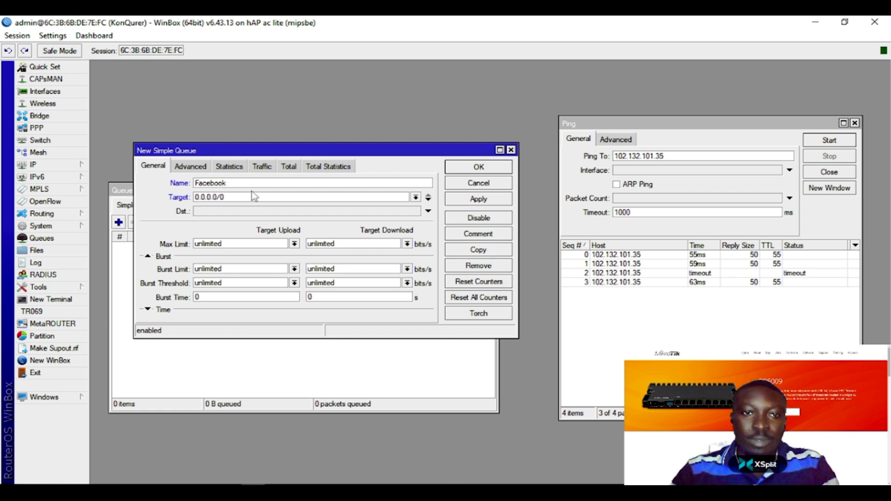
drag(253, 195, 192, 198)
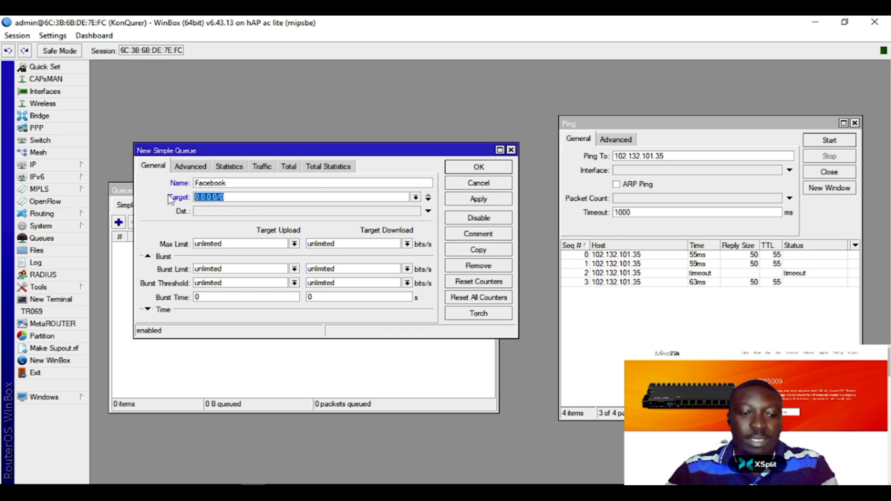
key(ctrl+v)
click(234, 211)
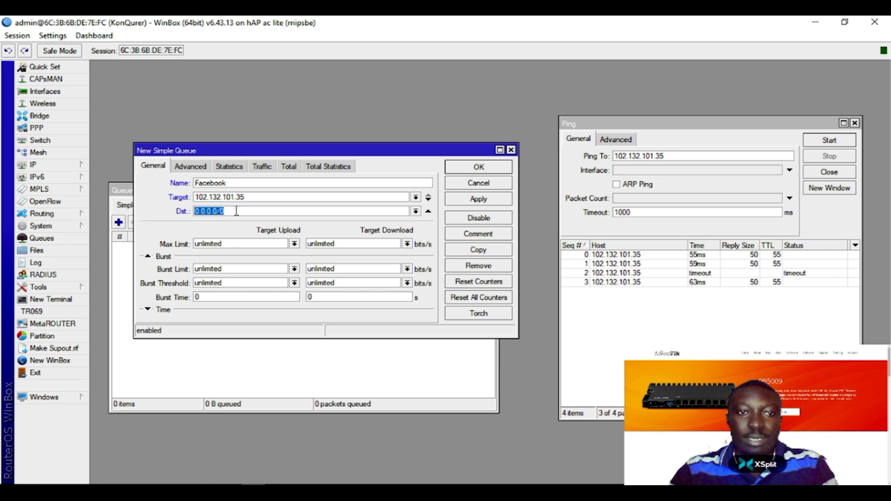
key(ctrl+v)
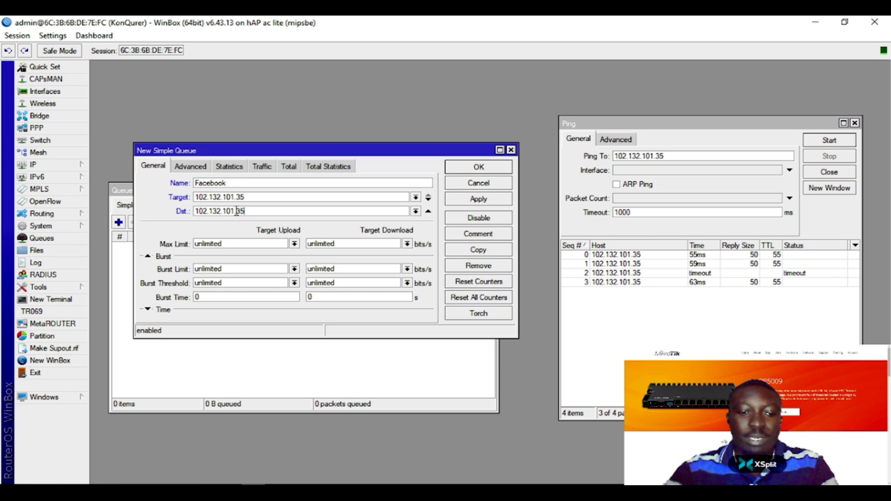
Try the target as 102.132.101.0/24, then change it back to 102.132.101.35.
double_click(258, 198)
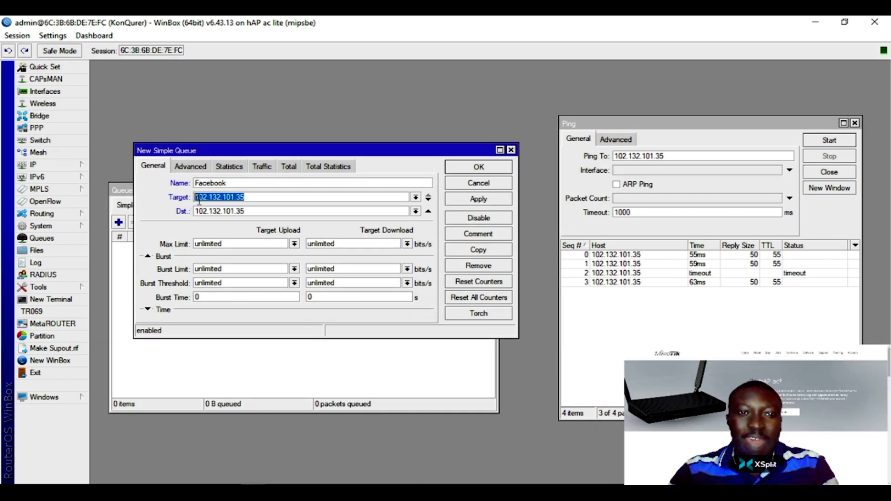
click(260, 197)
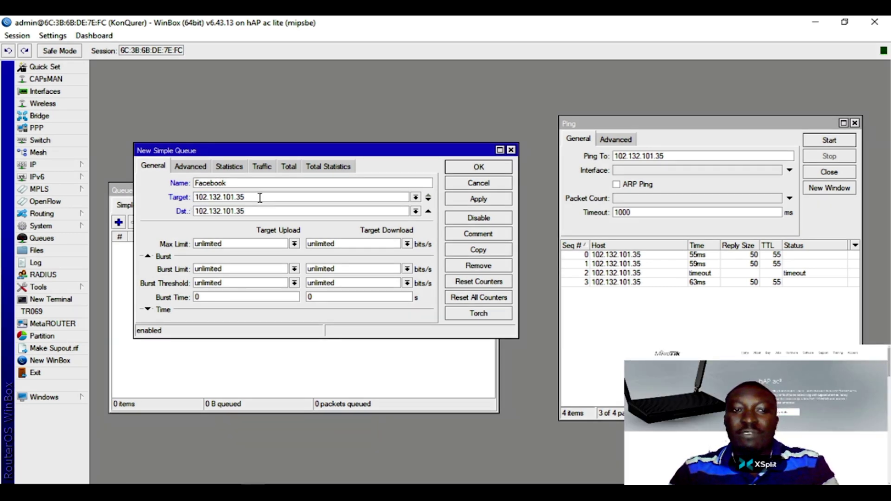
key(BackSpace)
key(BackSpace)
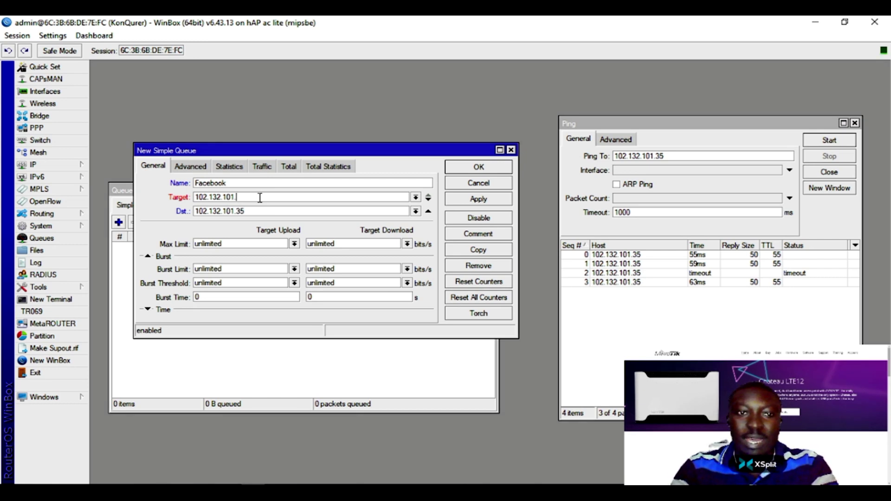
text(0/24)
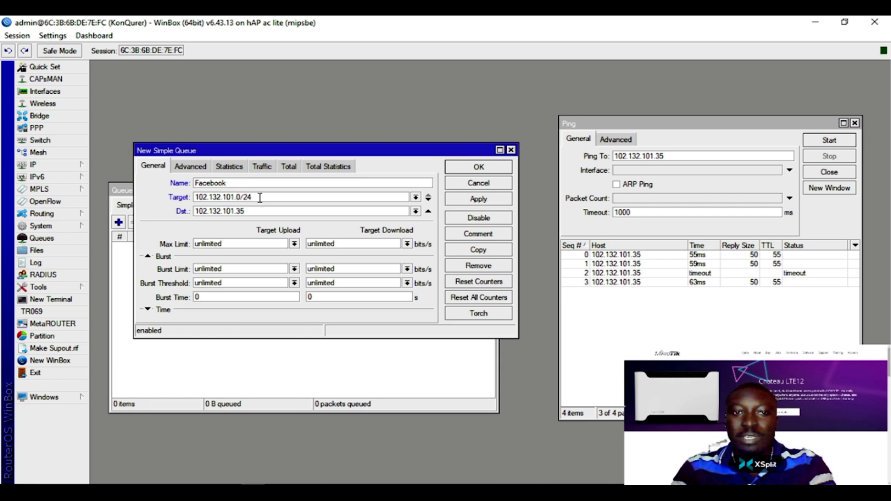
key(BackSpace)
key(BackSpace)
key(BackSpace)
key(BackSpace)
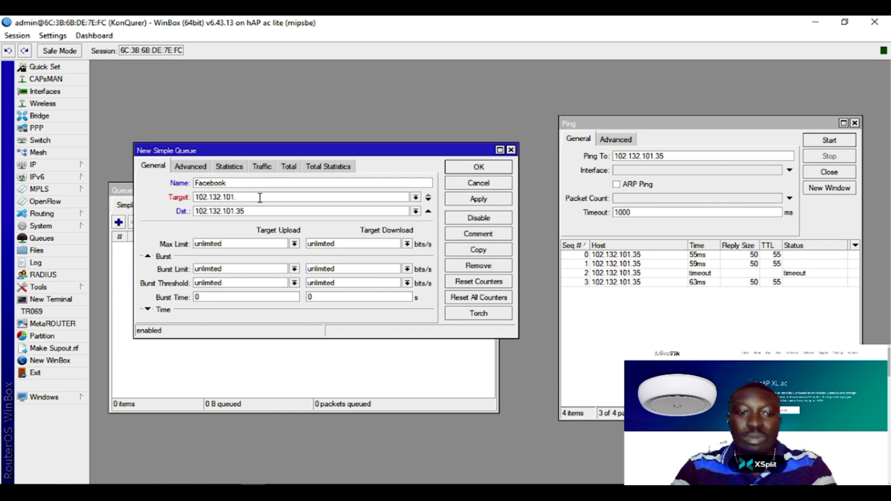
text(35)
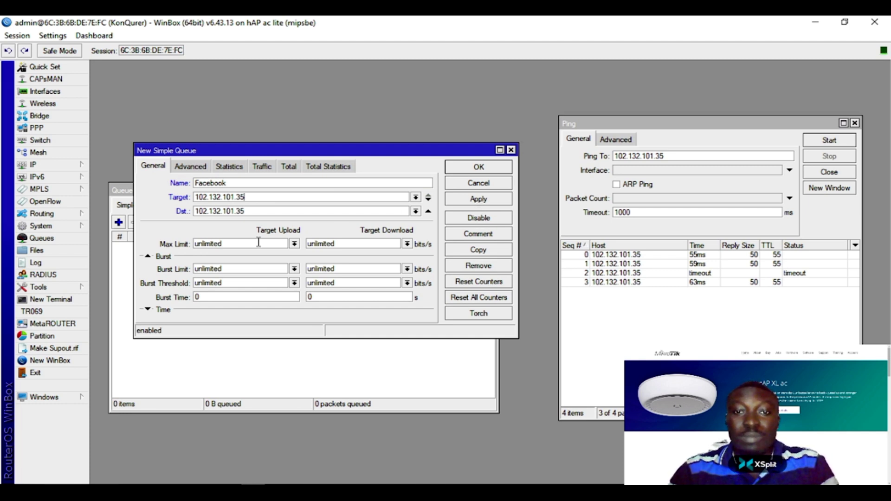
Set the Facebook queue's max limit to 10M for upload and download.
click(294, 244)
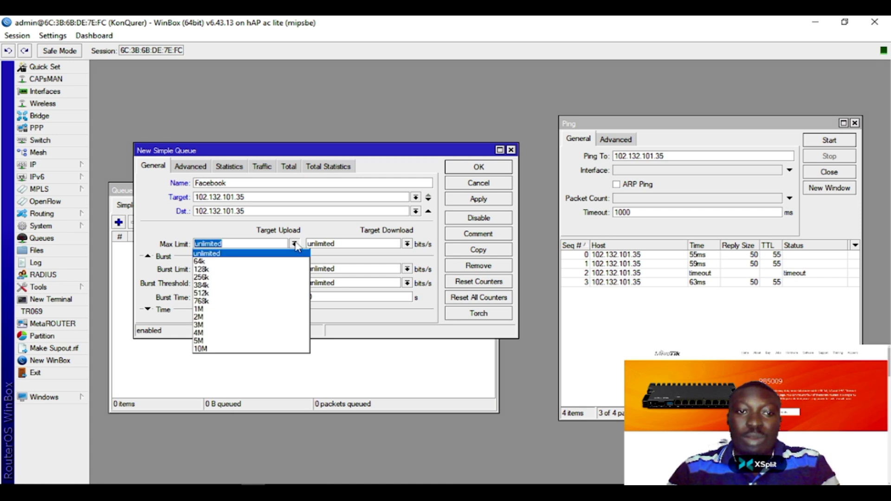
click(236, 349)
click(407, 244)
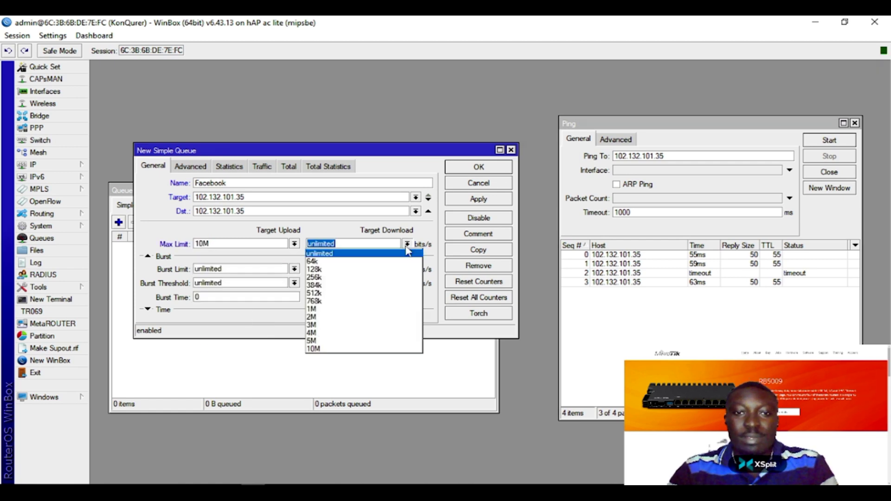
click(325, 349)
Set burst limit and burst threshold to 10M in both directions.
click(294, 269)
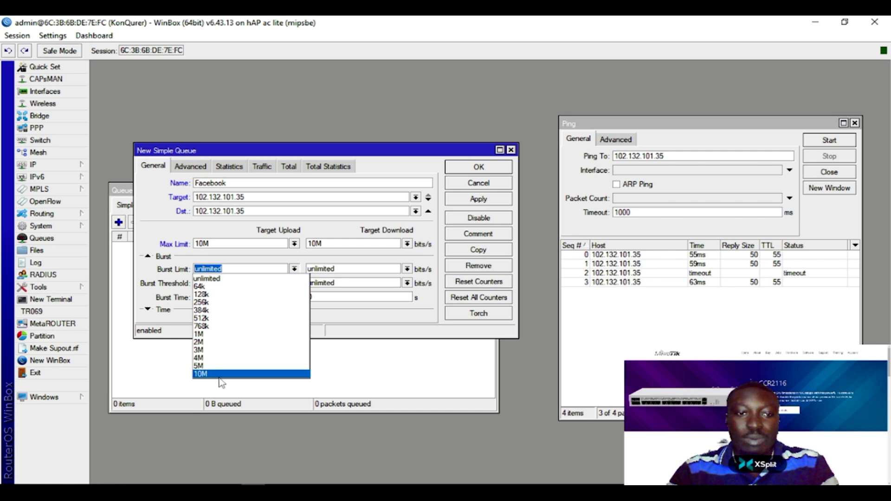
click(218, 374)
click(295, 284)
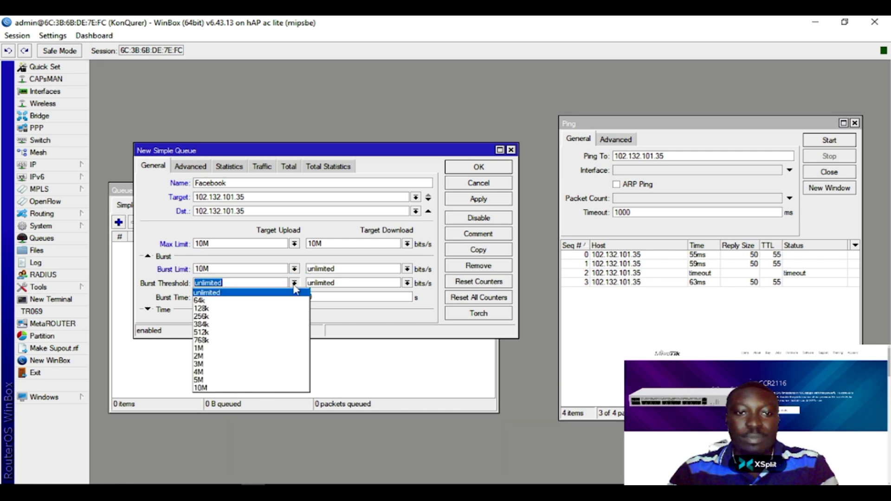
click(287, 388)
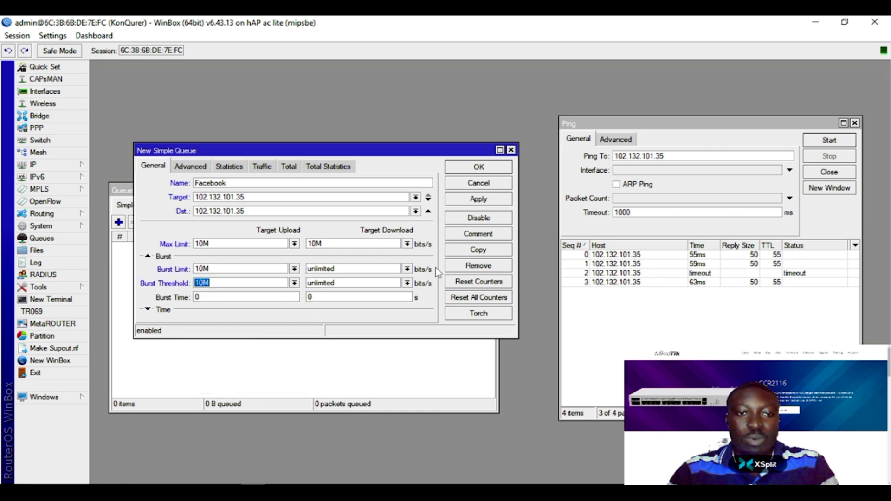
click(407, 269)
click(323, 375)
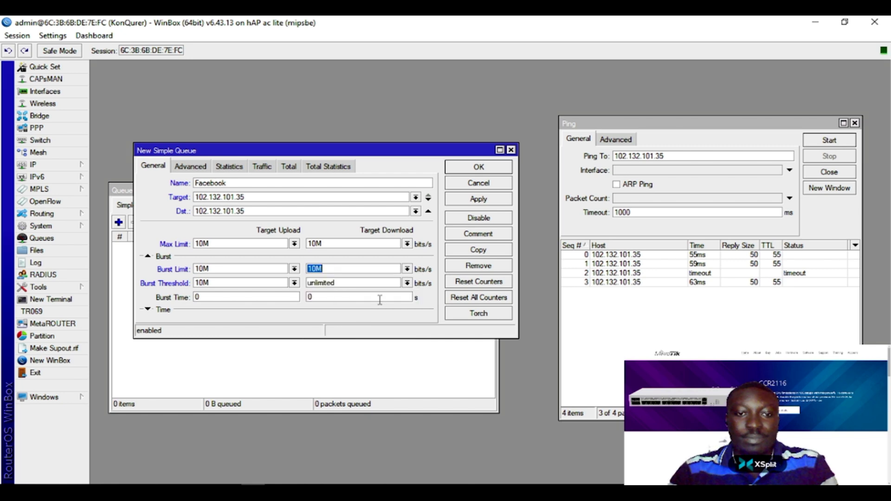
click(407, 283)
click(324, 389)
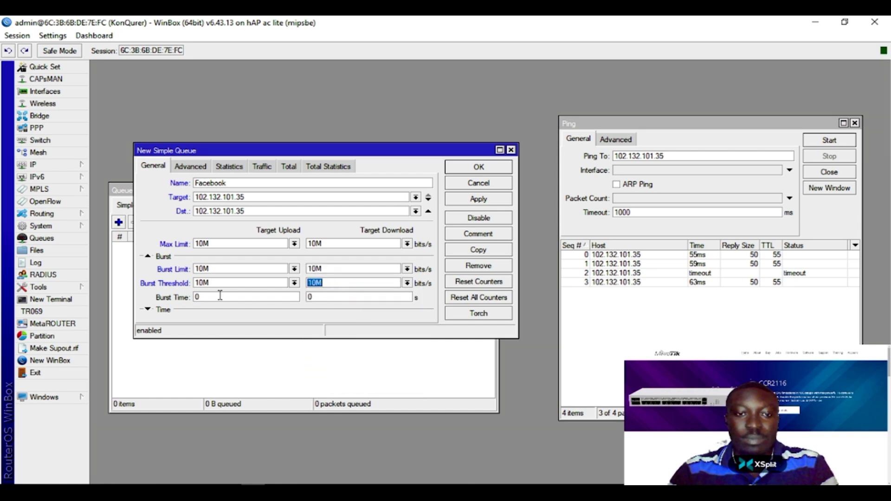
Enter a burst time of 1 for both upload and download.
click(201, 297)
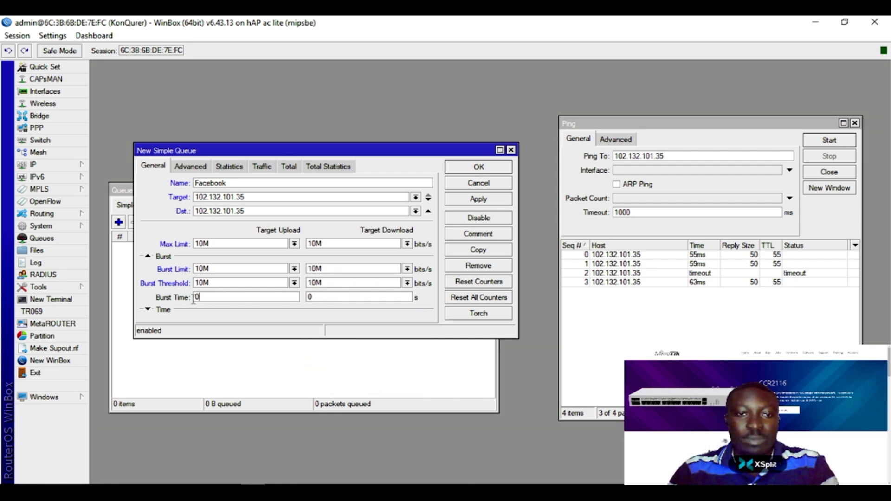
key(BackSpace)
text(1)
key(Tab)
text(1)
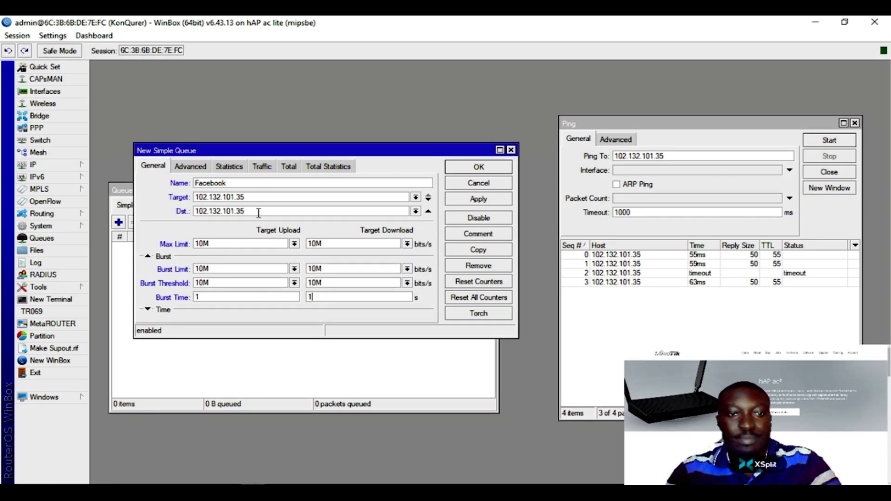
On the Advanced tab, set Limit At to 10M for upload and download.
click(190, 167)
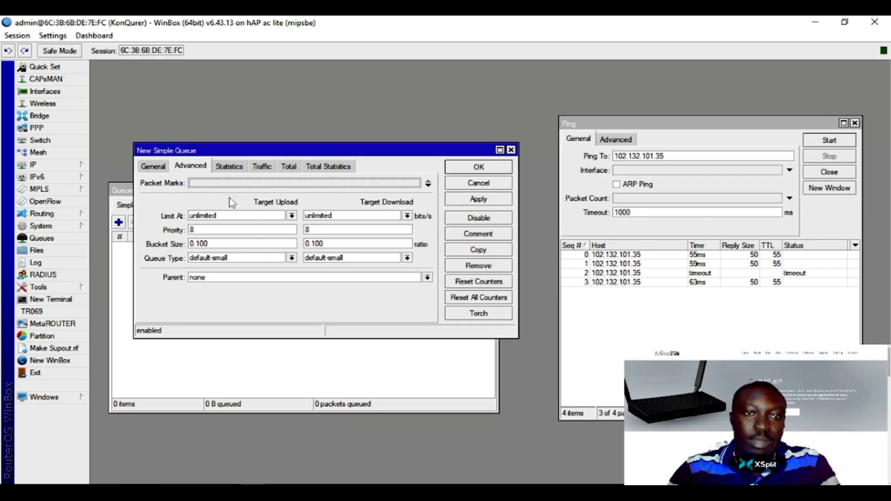
click(291, 215)
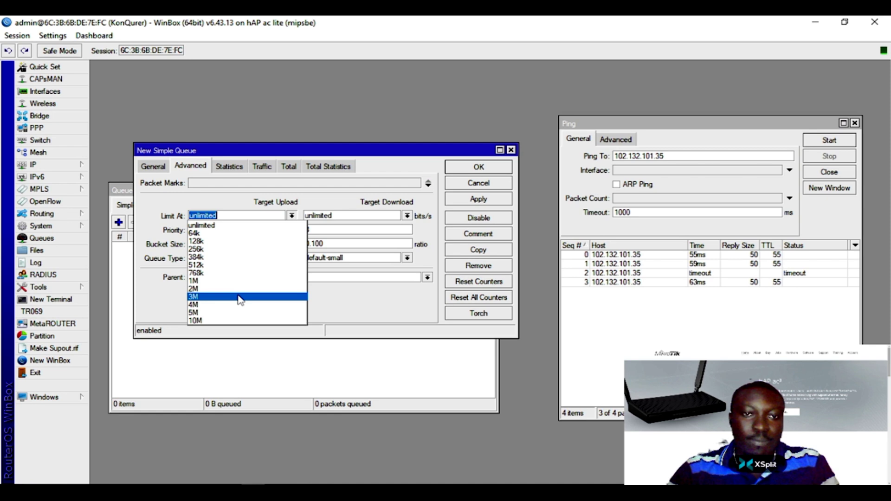
click(195, 321)
click(407, 215)
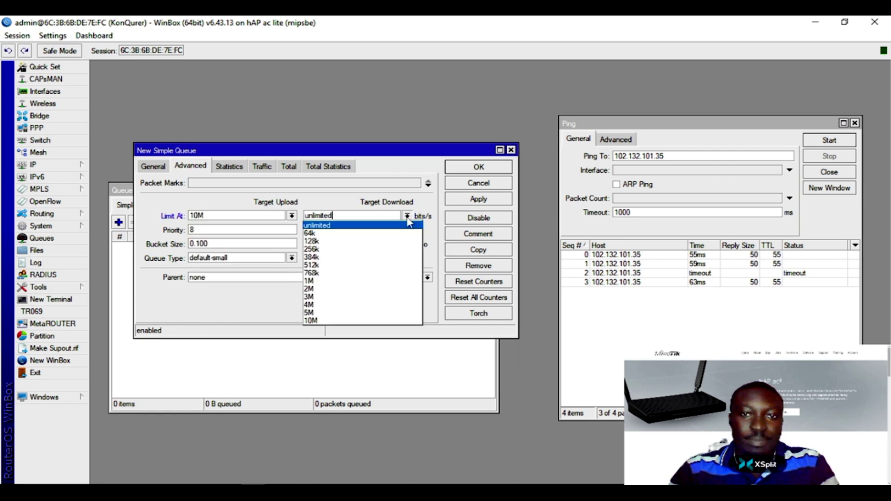
click(314, 320)
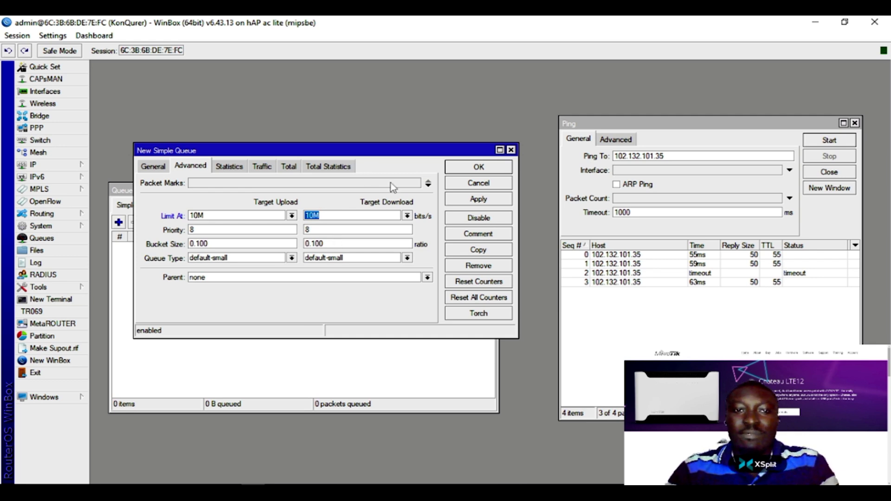
Apply and close the Facebook queue so it appears in the queue list.
drag(367, 151, 361, 156)
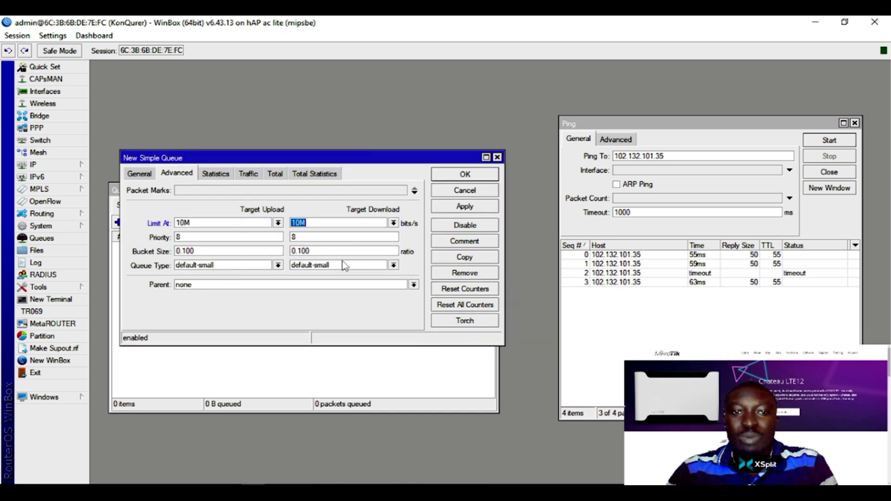
click(343, 237)
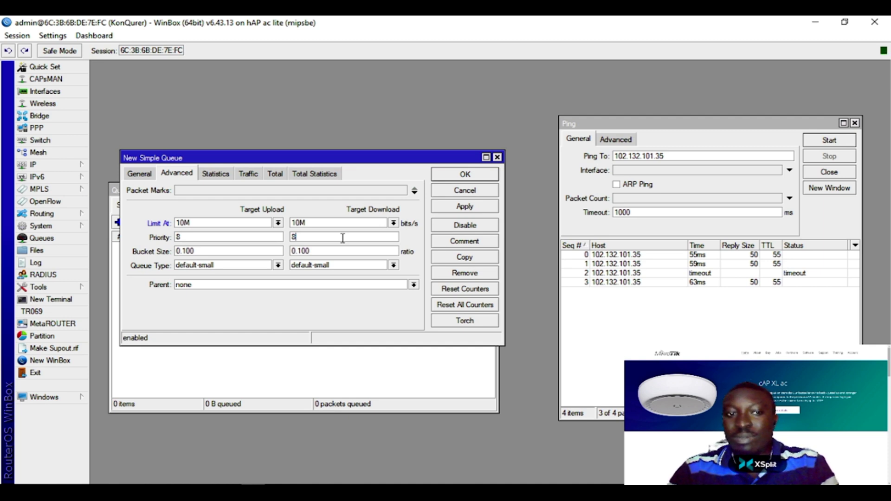
click(475, 212)
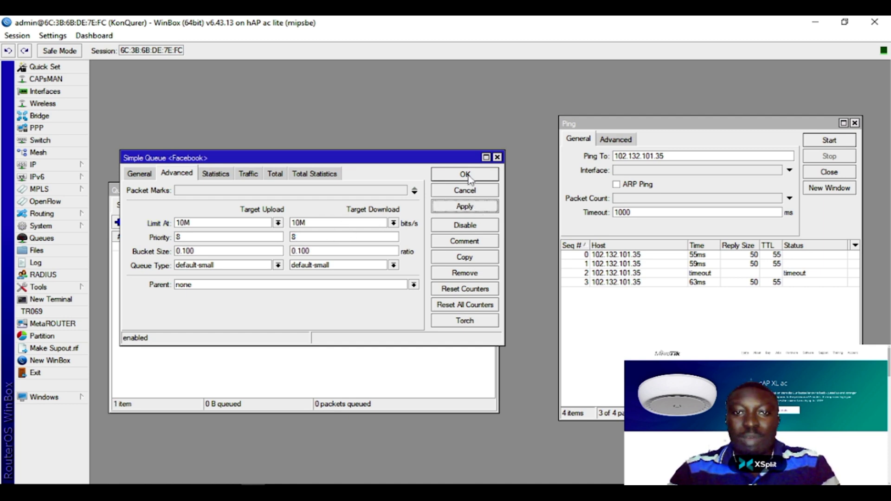
click(468, 178)
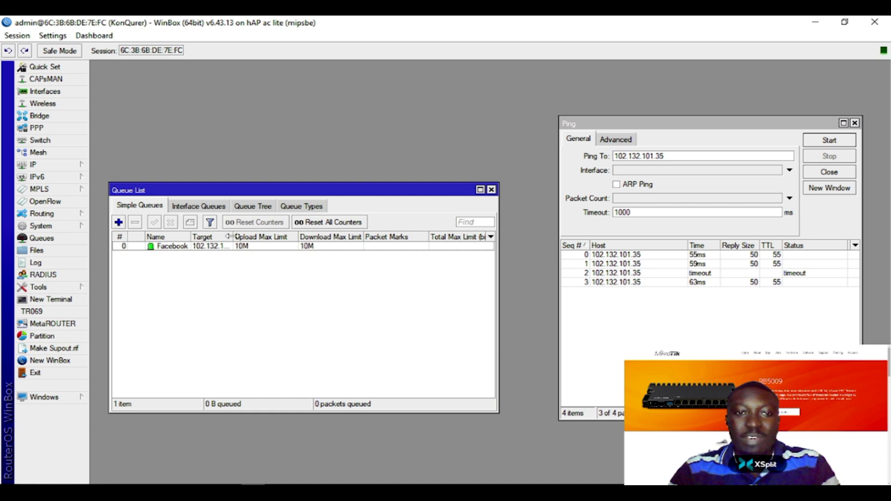
Resize the queue list columns and check the Facebook queue entry targeting 102.132.101.35.
drag(228, 237, 255, 236)
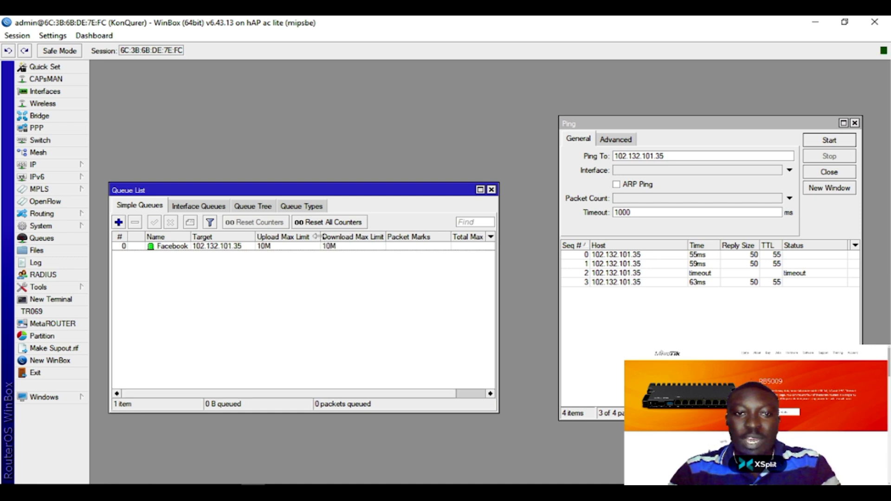
drag(320, 236, 298, 236)
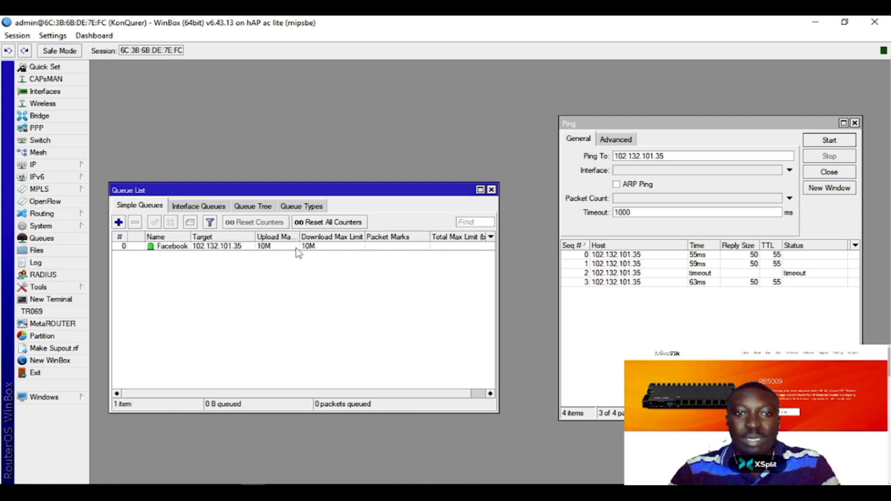
click(297, 248)
click(302, 276)
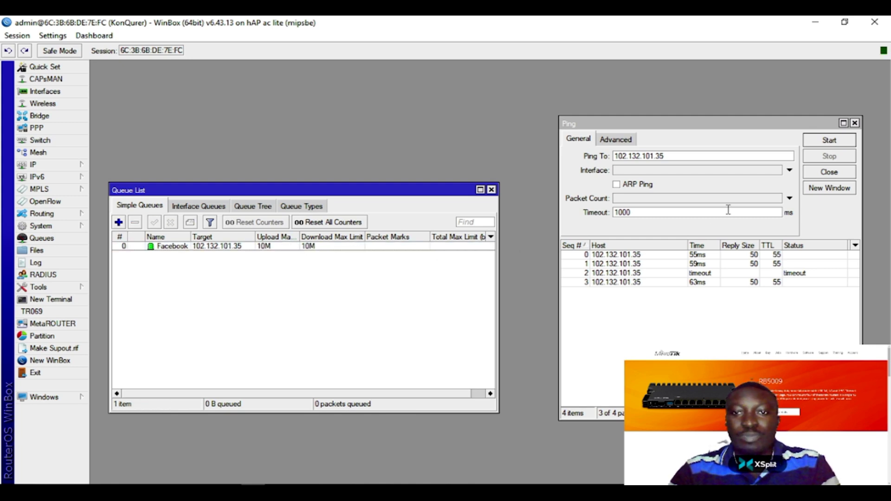
Replace the ping address with instagram.com, then close the Ping tool.
click(675, 157)
drag(675, 157, 580, 168)
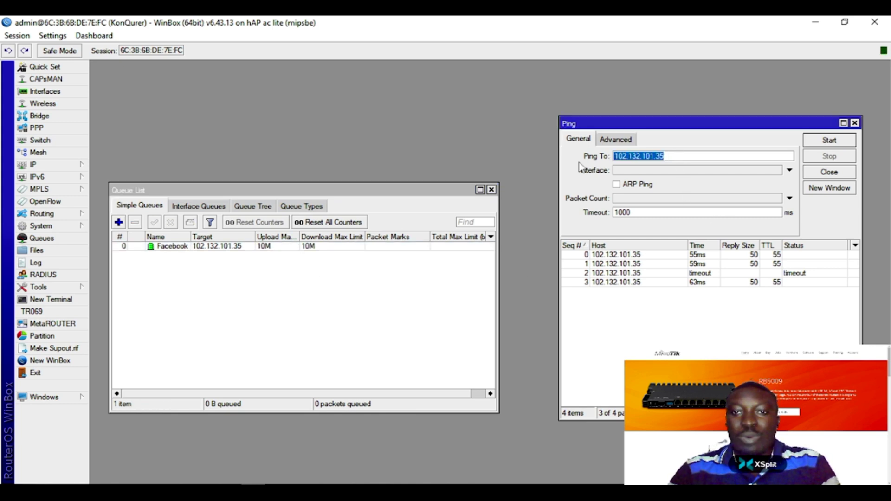
text(instagram)
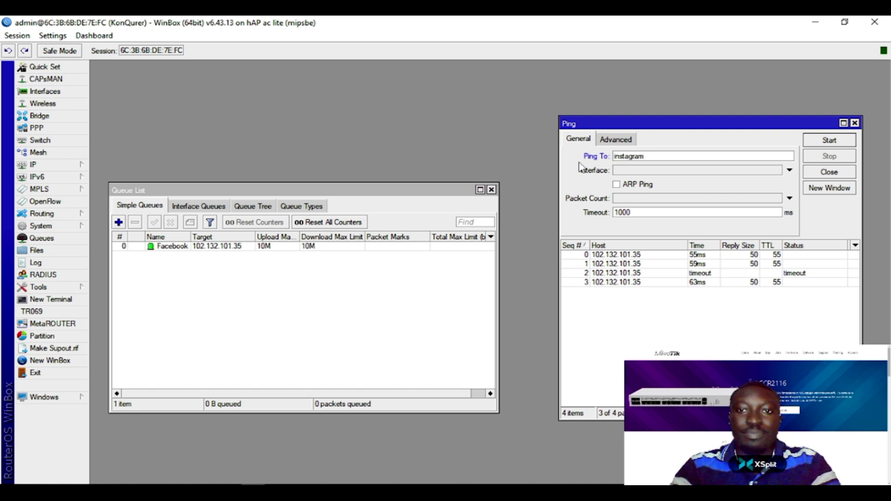
text(.com)
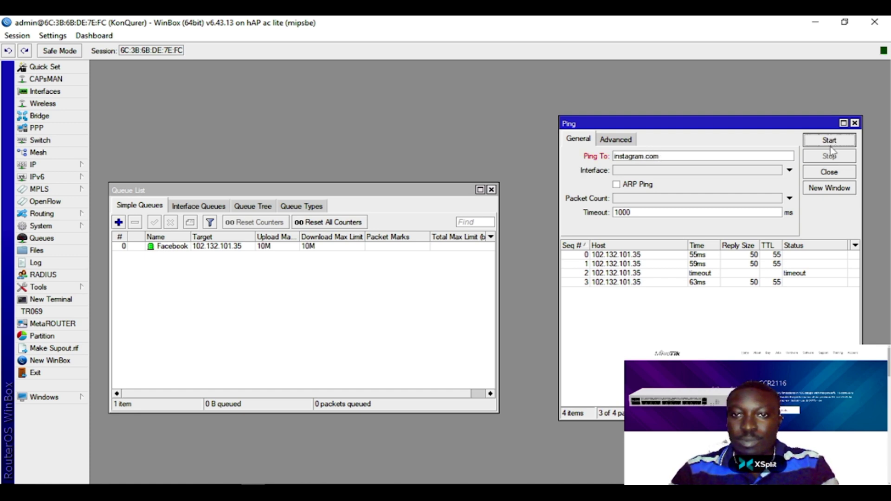
click(820, 174)
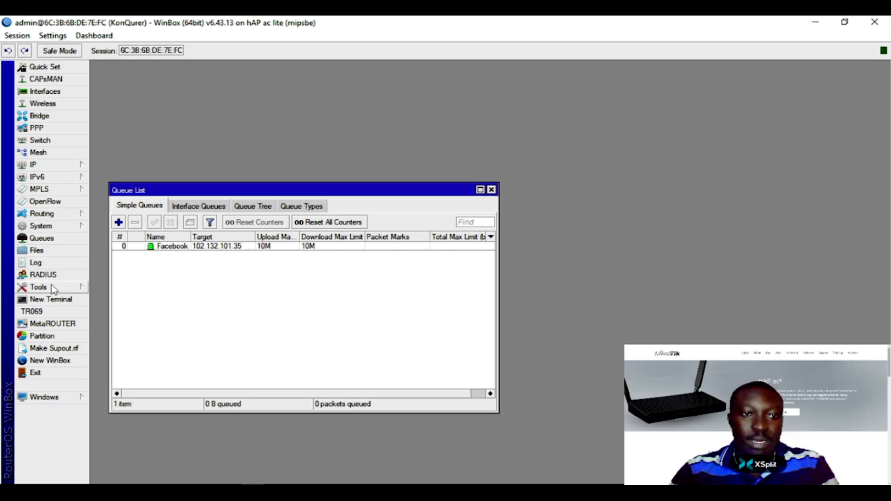
click(54, 287)
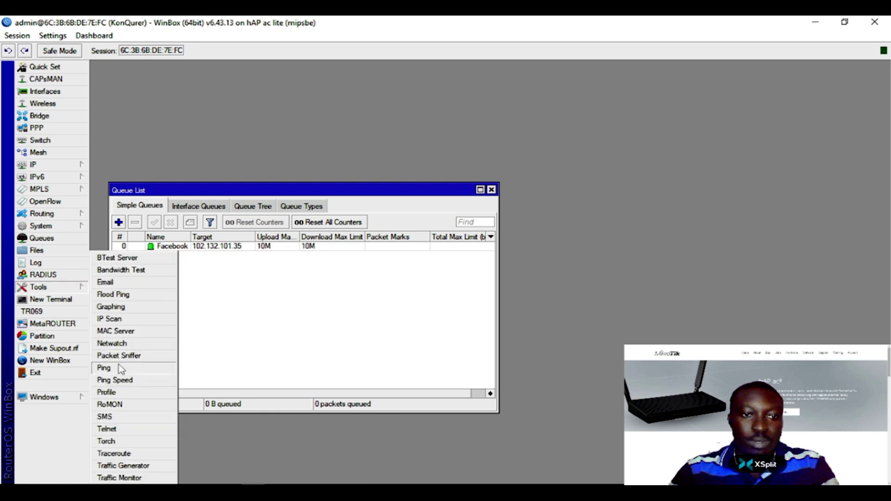
click(104, 368)
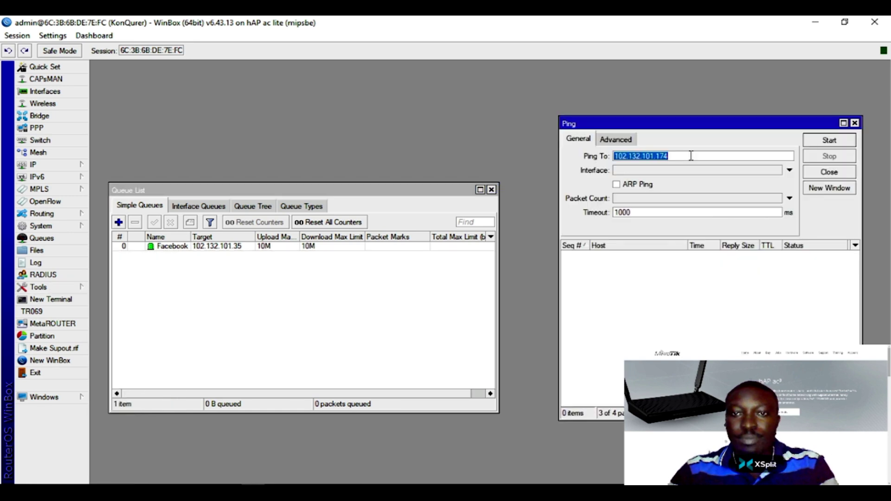
text(www)
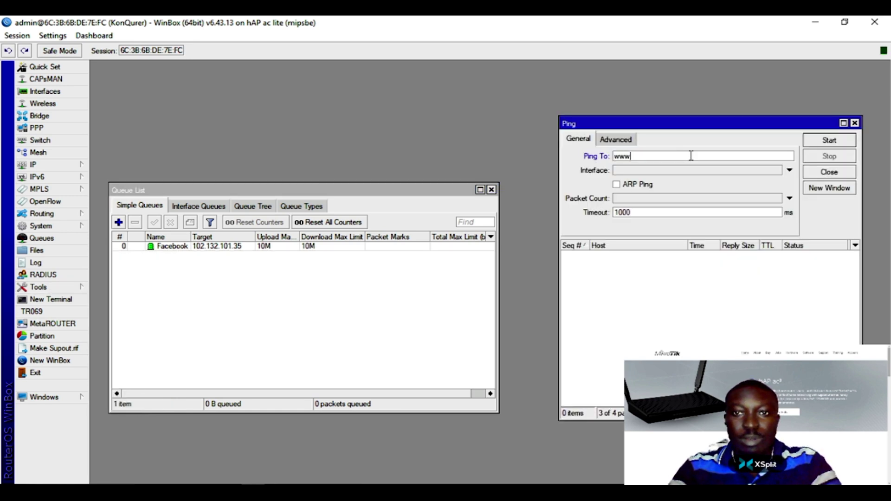
text(.instag)
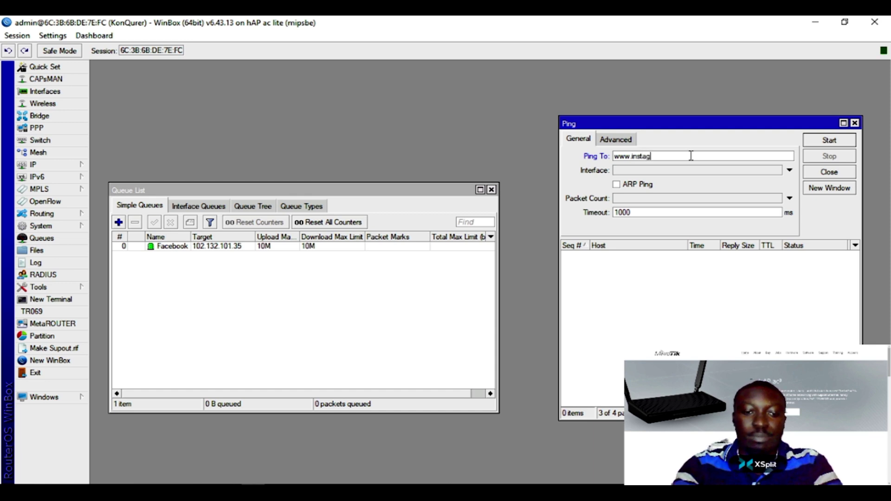
text(ram)
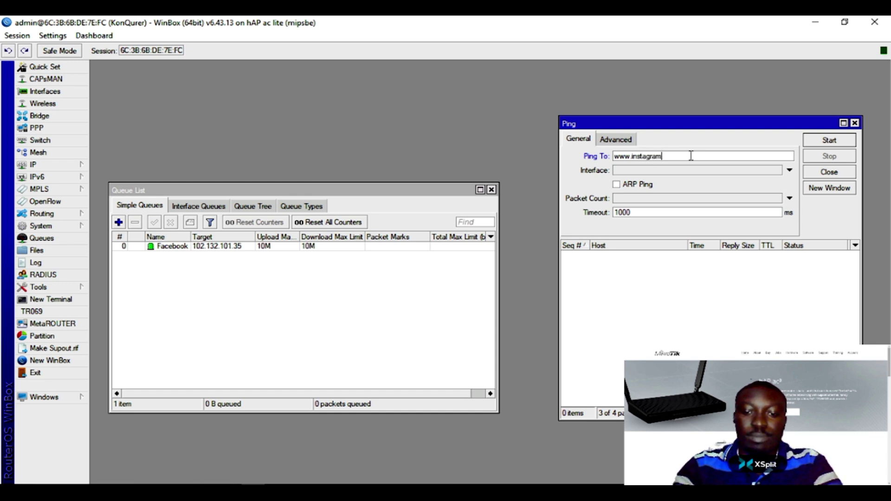
text(.com)
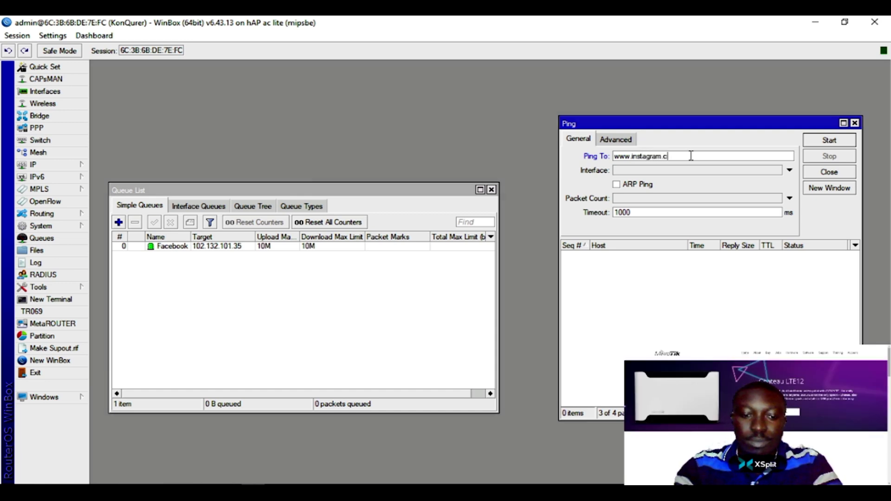
key(BackSpace)
key(BackSpace)
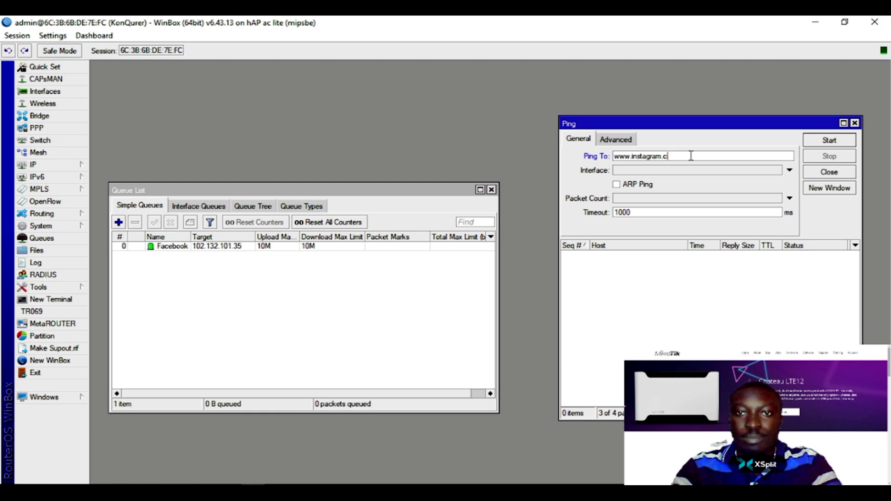
text(om)
click(823, 142)
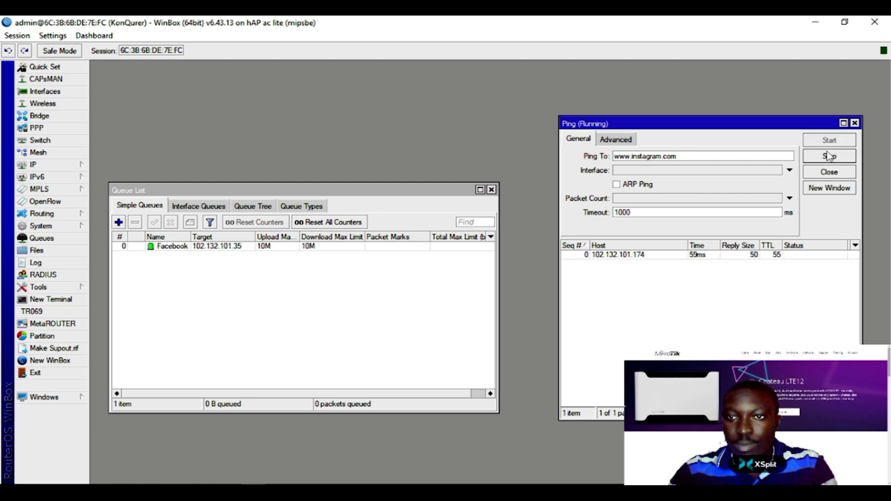
click(829, 156)
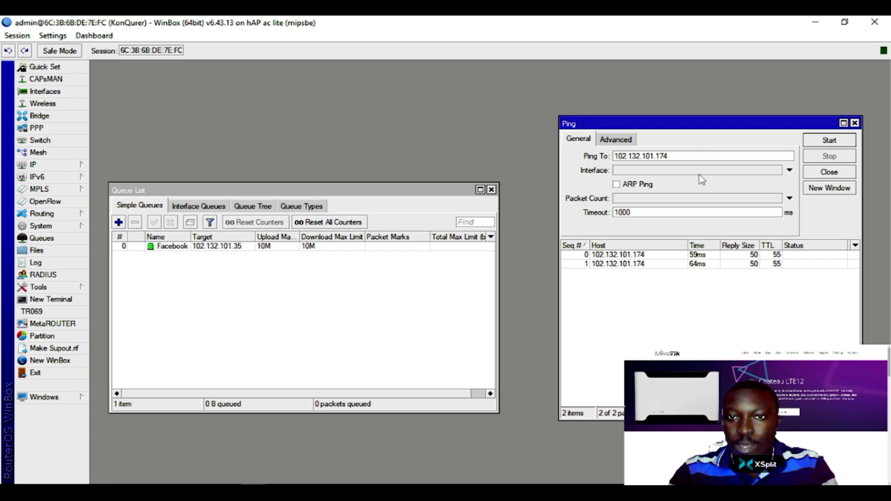
drag(686, 156, 612, 157)
key(ctrl+c)
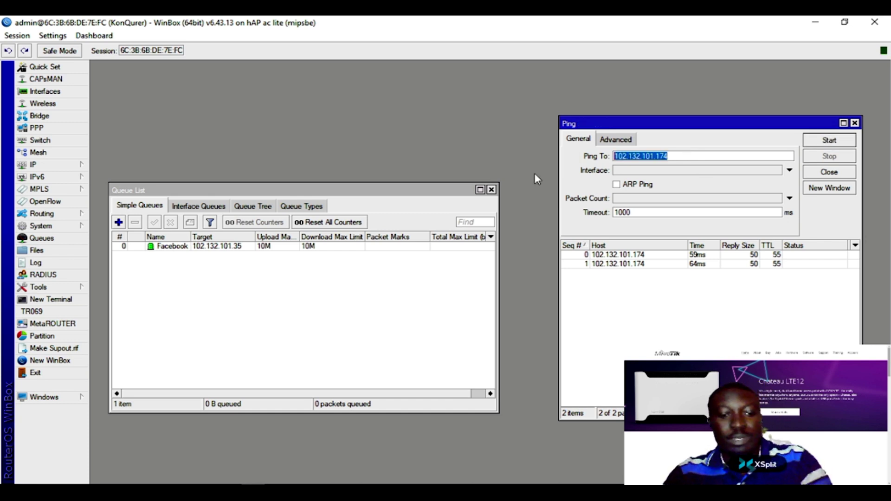
click(119, 223)
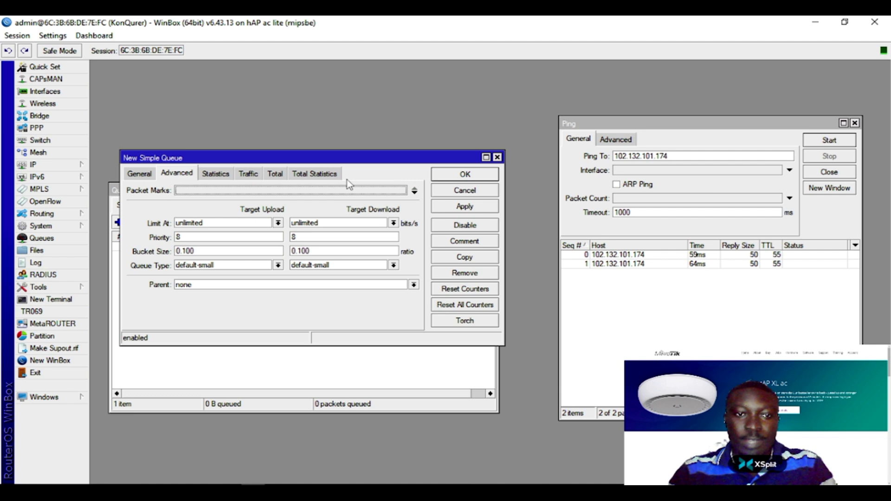
Name the new queue Instagram and paste 102.132.101.174 into both Target and Dst.
drag(301, 161, 317, 285)
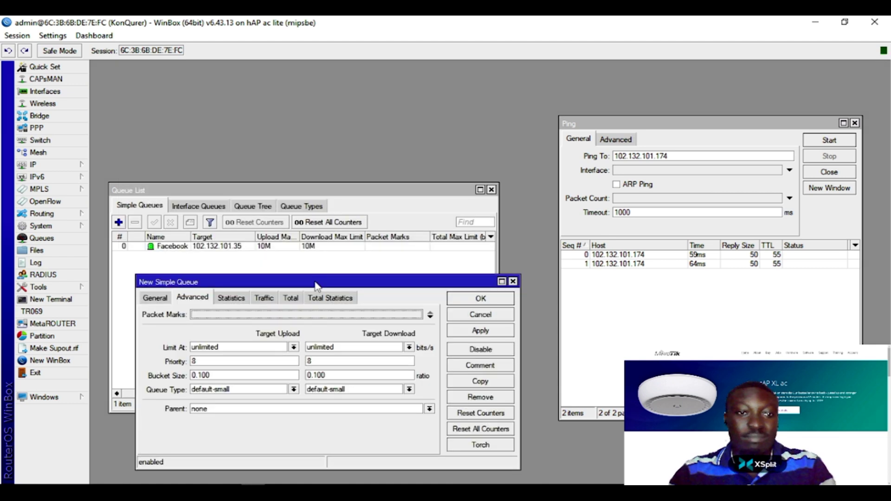
click(156, 298)
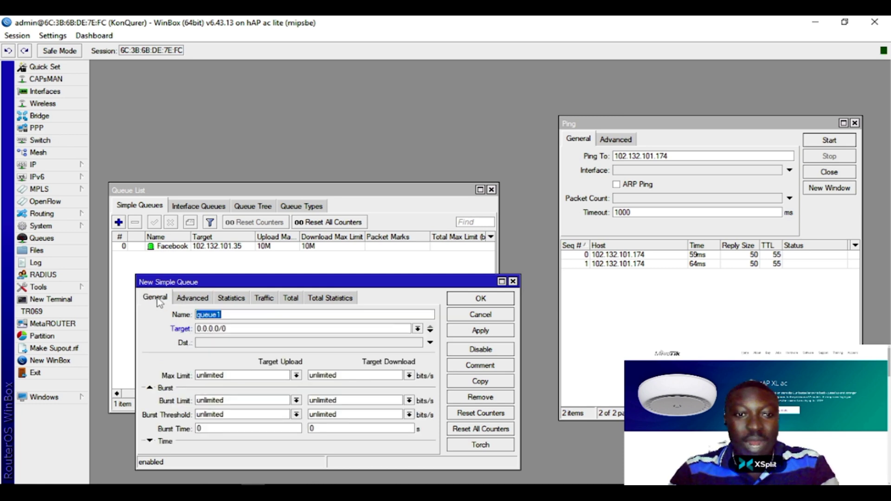
text(In)
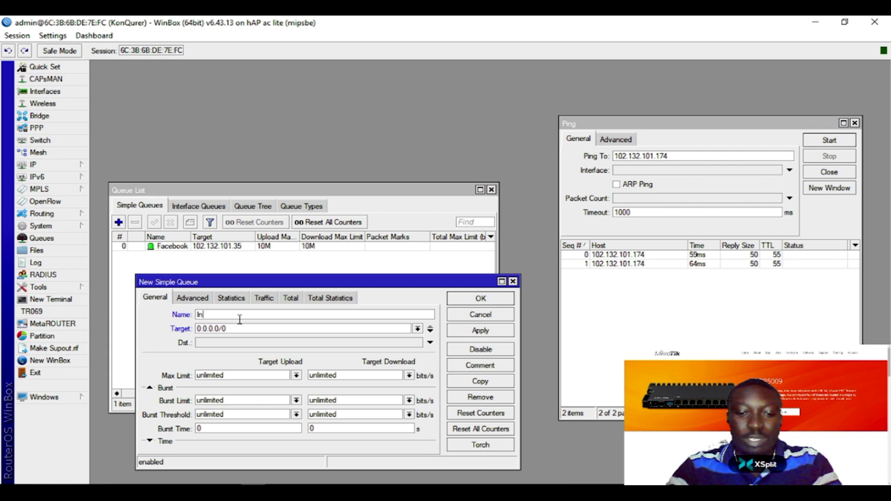
text(stagram)
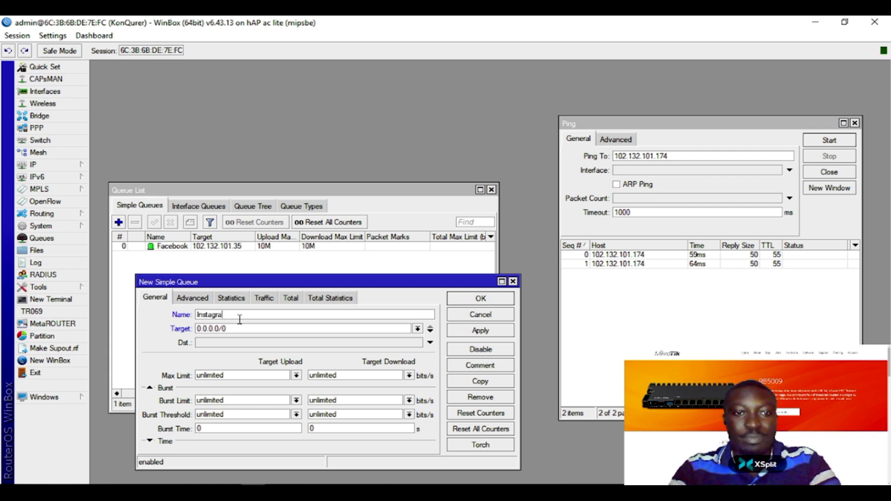
double_click(235, 333)
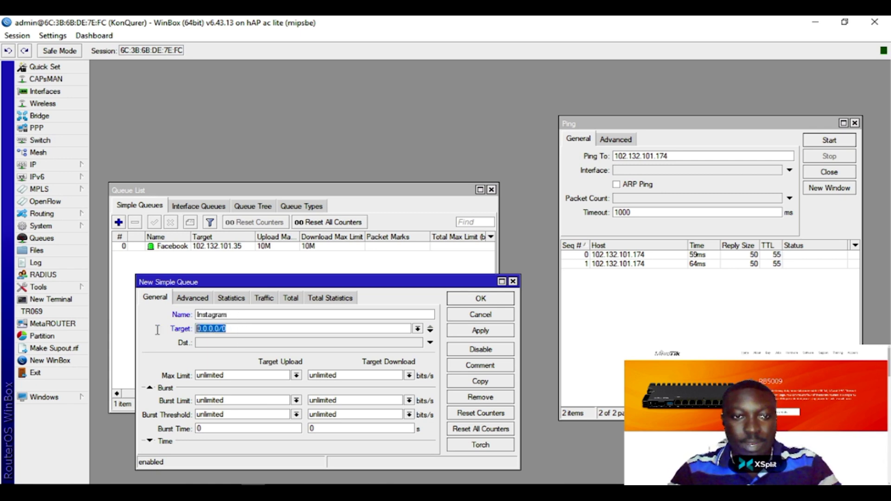
key(ctrl+v)
click(234, 343)
key(ctrl+v)
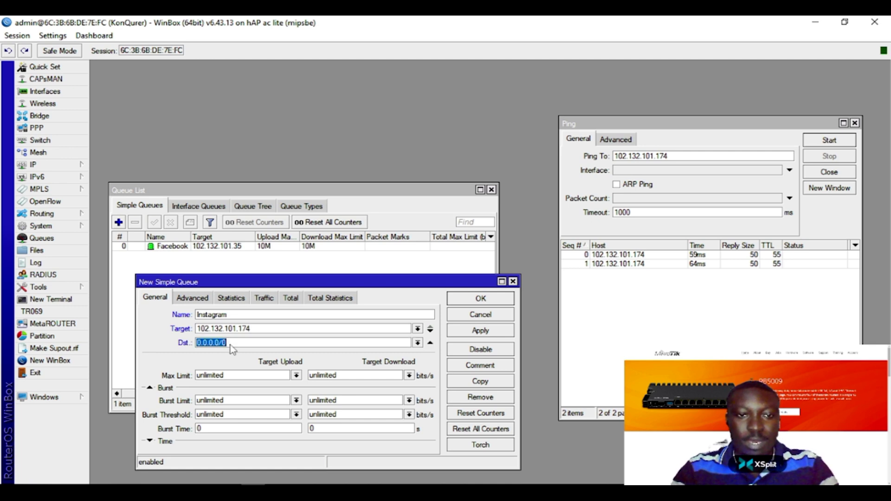
drag(227, 343, 251, 342)
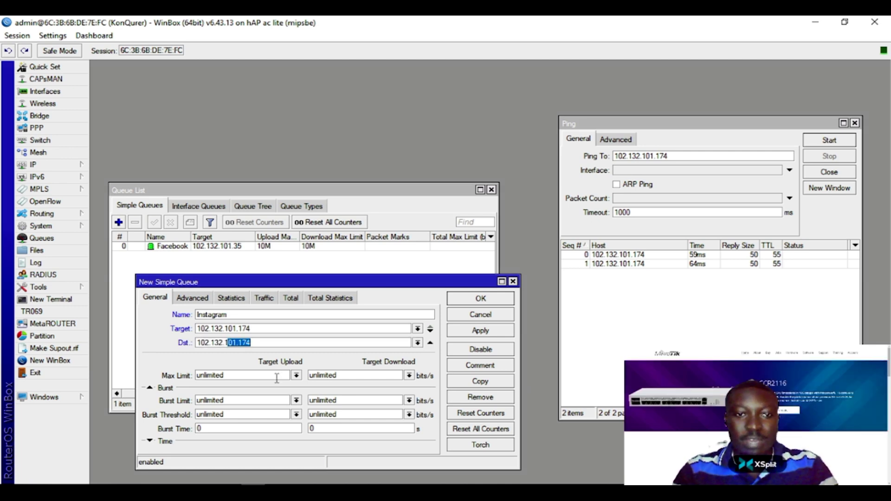
Set the Instagram queue's max limit to 20M for upload and download.
click(296, 375)
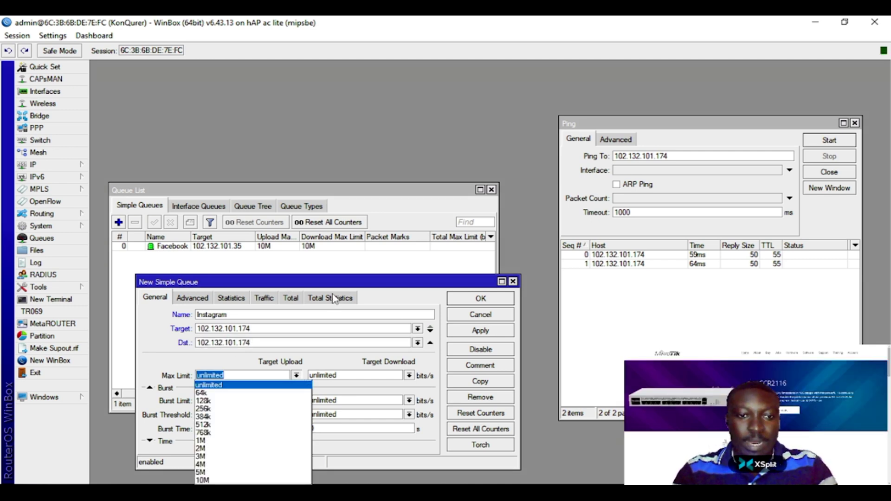
click(323, 285)
drag(305, 288, 307, 255)
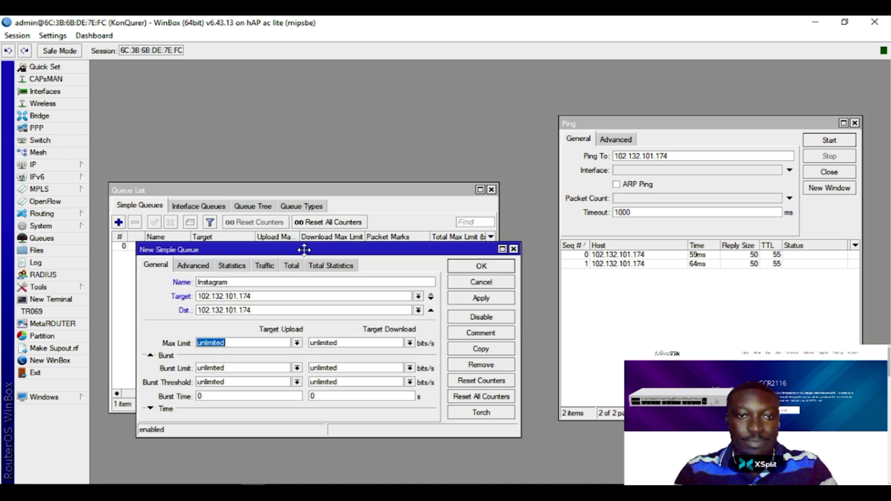
click(297, 343)
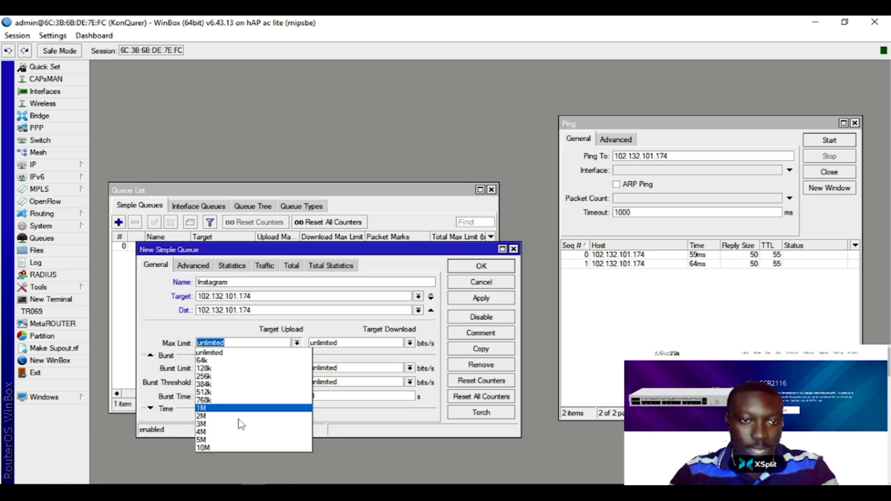
click(222, 439)
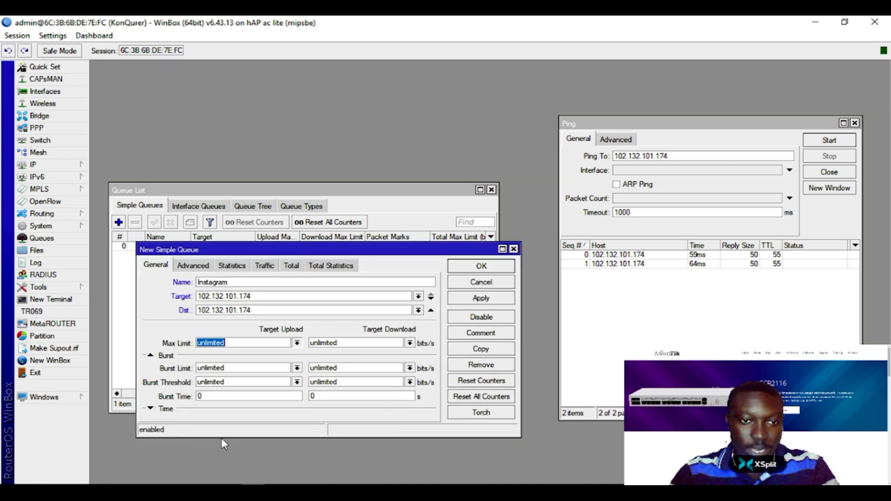
click(297, 343)
click(239, 343)
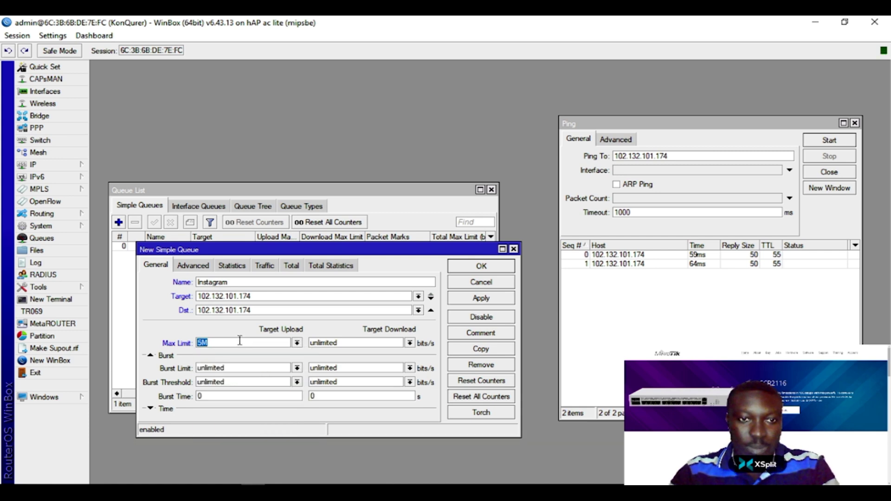
click(205, 348)
key(BackSpace)
text(20)
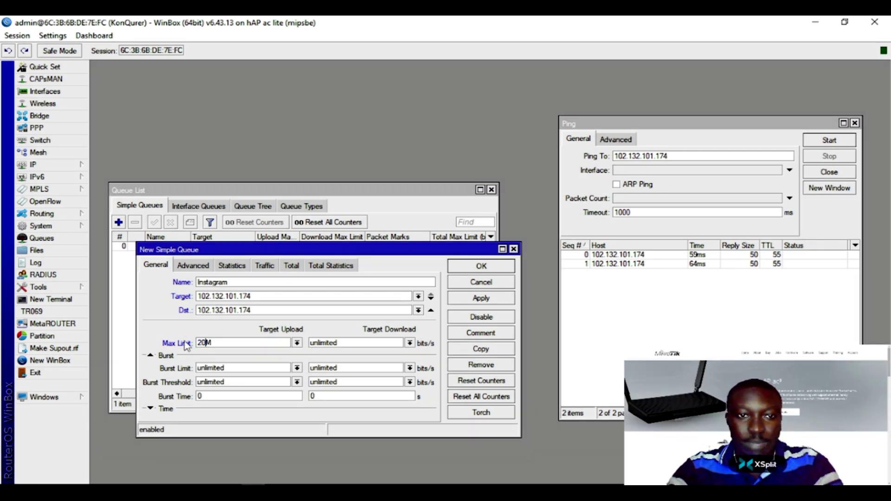
double_click(358, 343)
text(2)
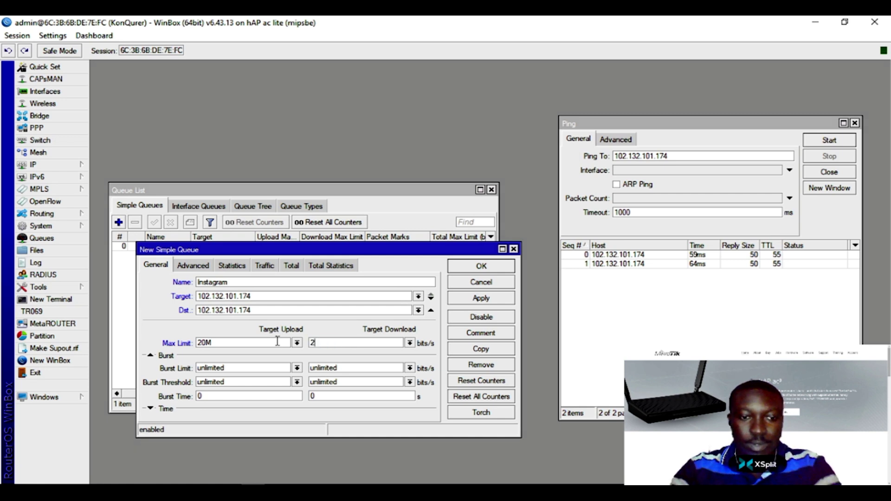
text(0M)
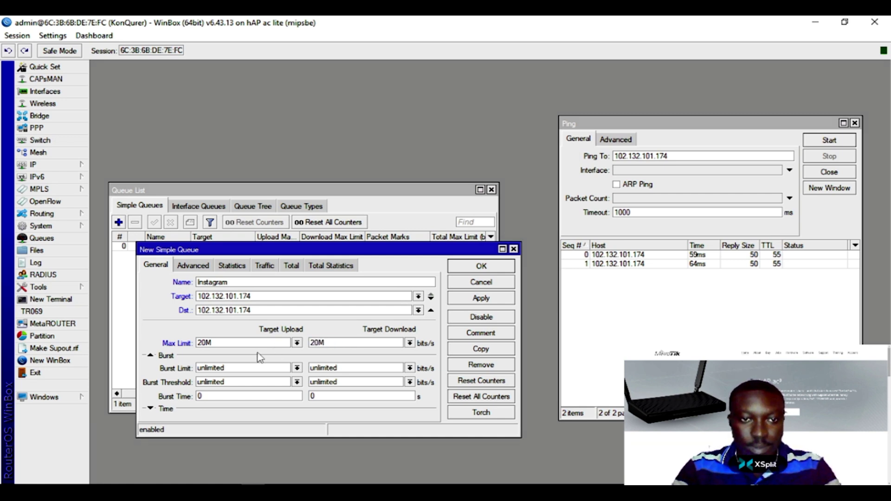
key(shift+Tab)
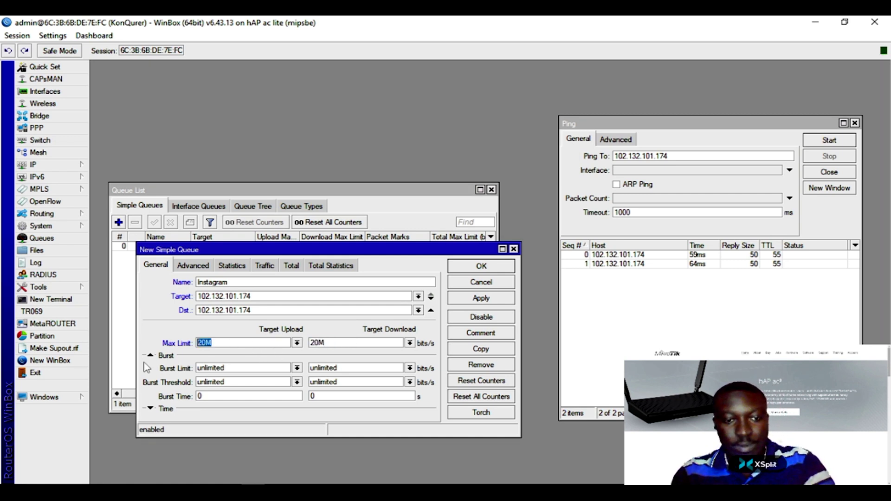
Enter 20M for burst limit and burst threshold both ways, with burst time 1.
double_click(232, 369)
text(20M)
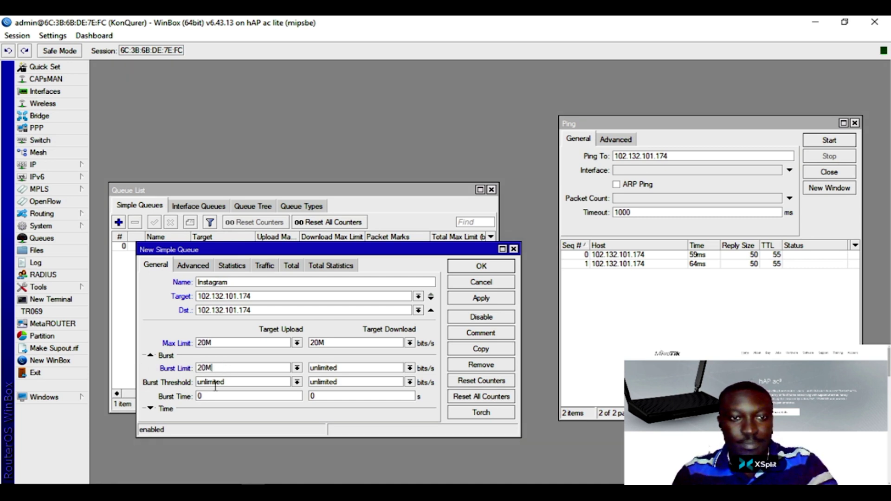
double_click(231, 382)
text(20M)
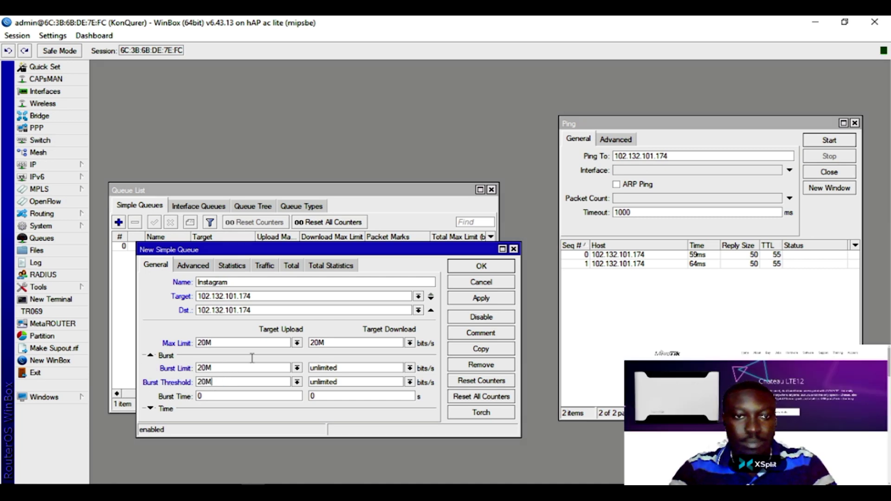
drag(346, 367, 303, 371)
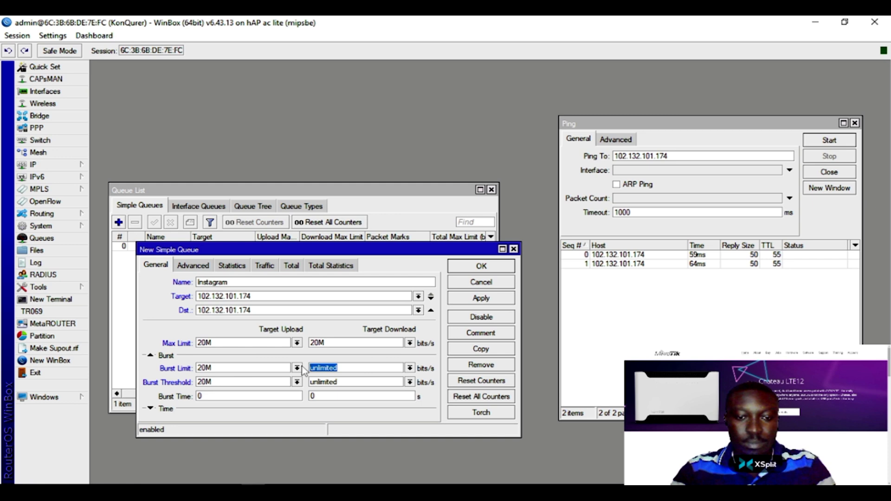
text(20M)
drag(357, 382, 175, 400)
text(20M)
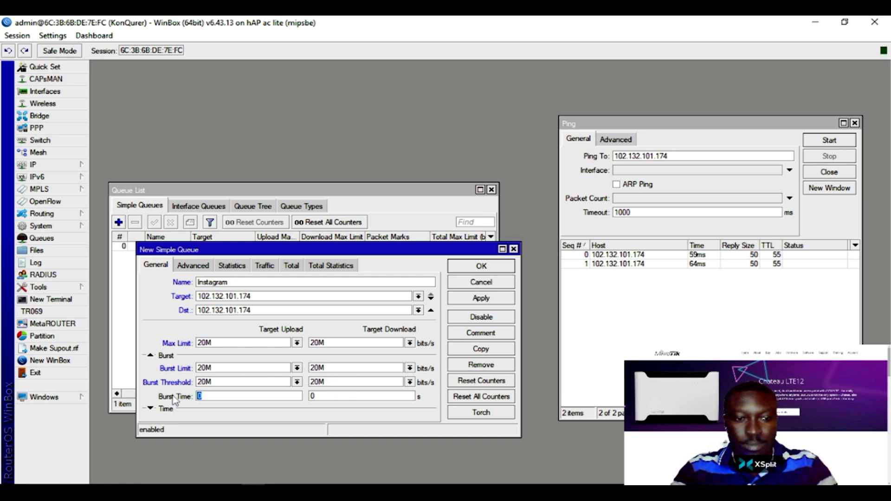
text(1)
click(150, 408)
Give the Instagram queue a 1-second download burst time and 20M limit-at both ways, then save it.
drag(330, 396, 312, 396)
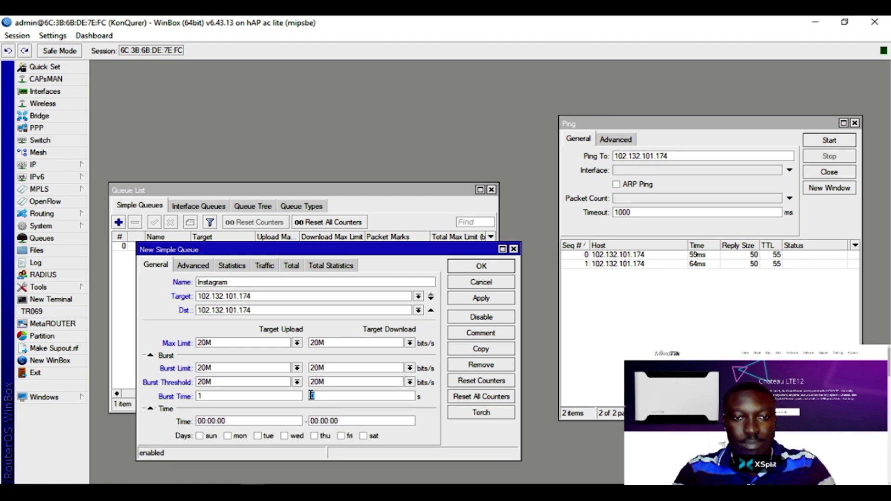
text(1)
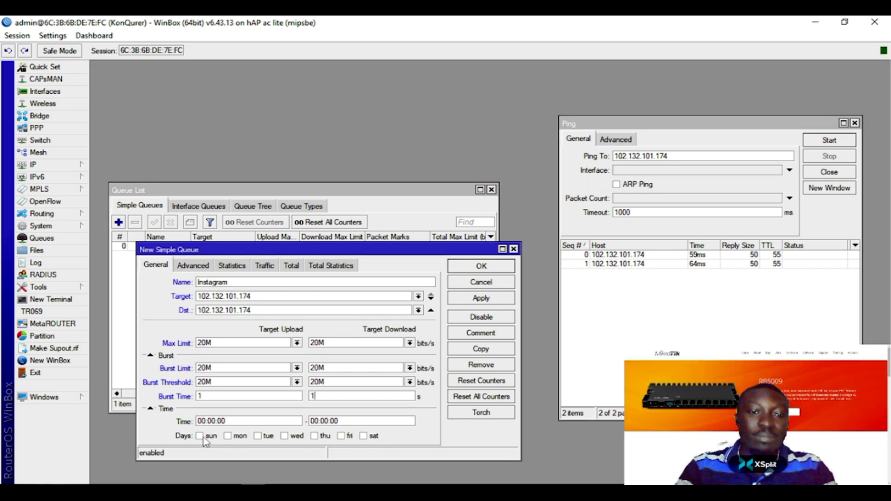
click(150, 408)
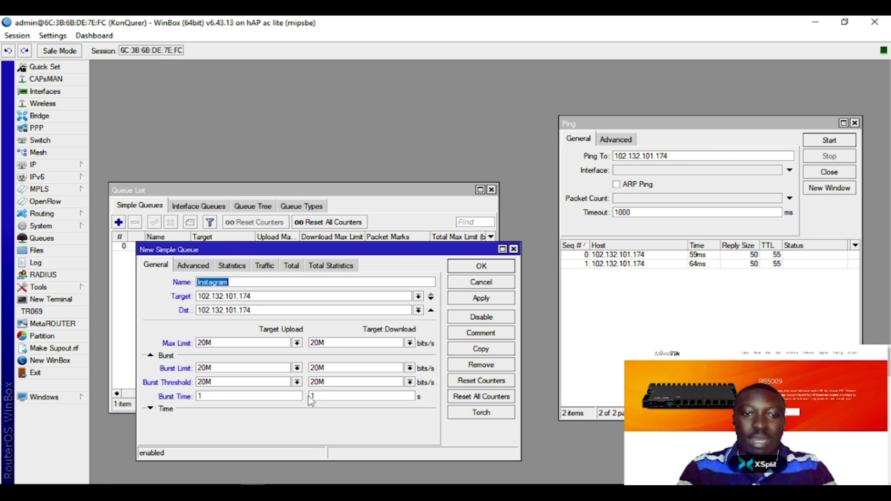
key(ctrl+Tab)
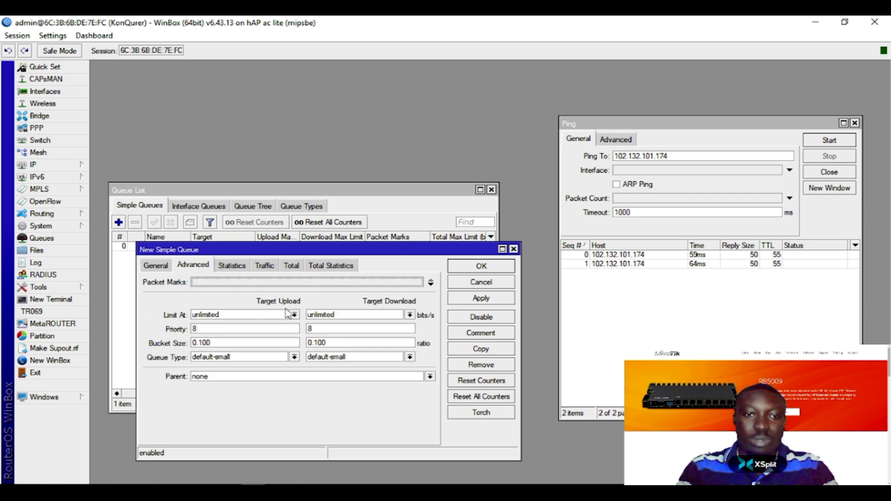
click(278, 314)
text(20M)
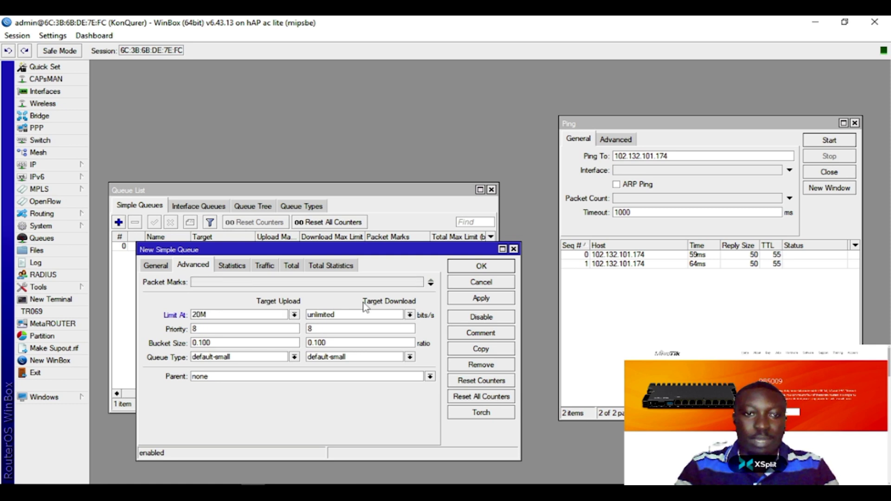
click(364, 314)
text(20M)
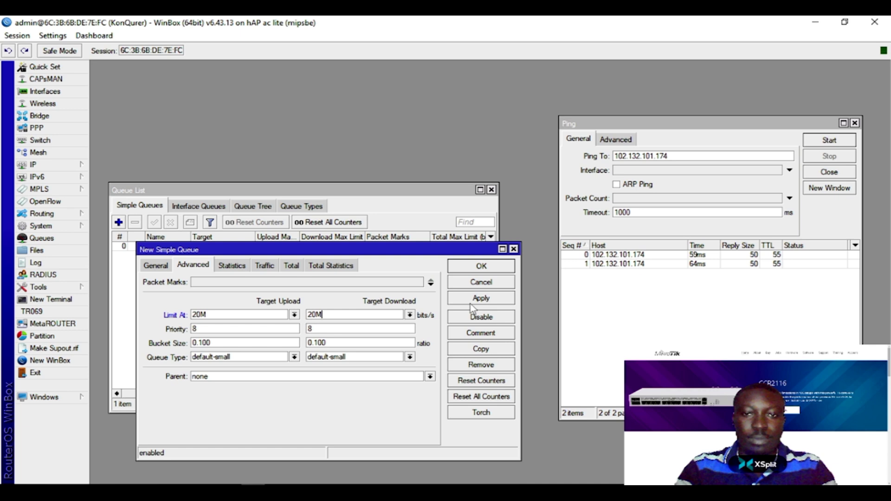
key(Return)
Select the Facebook and Instagram entries in the queue list to compare them.
key(Down)
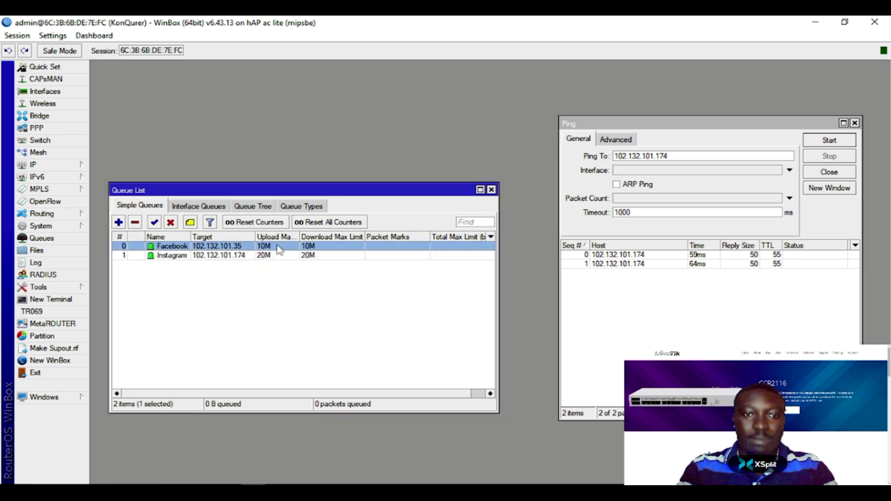
click(209, 256)
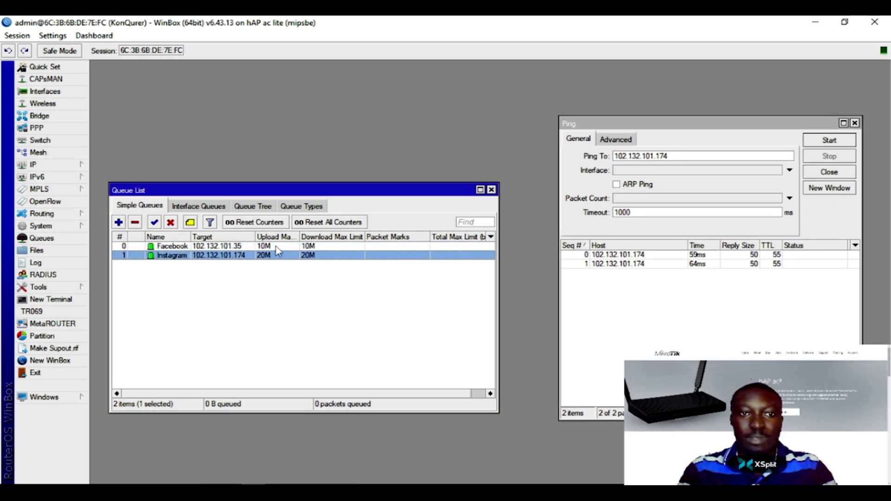
click(276, 246)
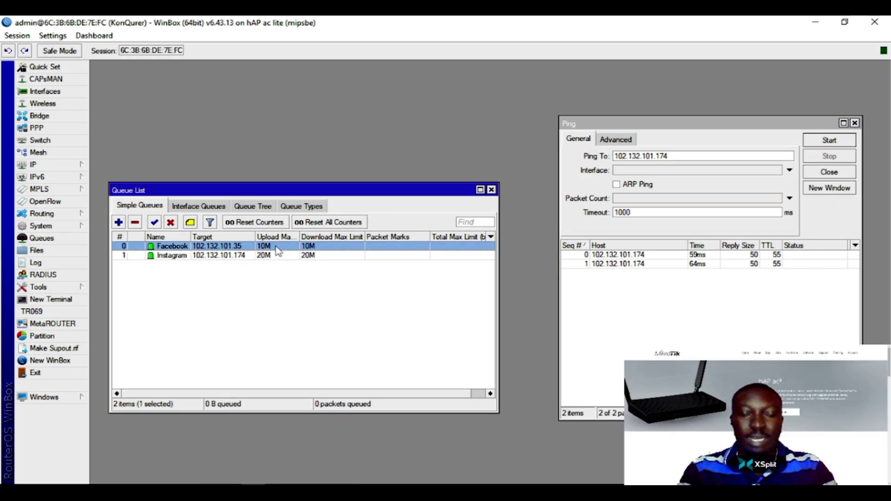
click(275, 256)
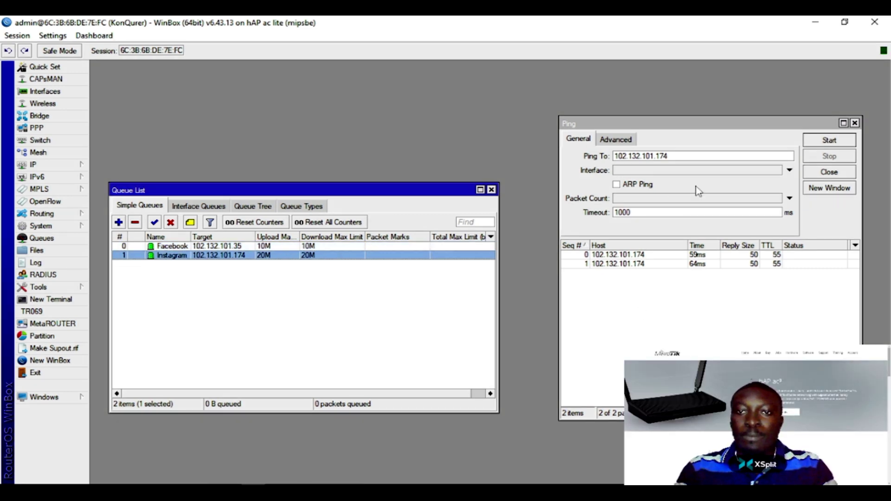
Copy en.nostale.gameforge.com from Brave's address bar.
mouse_move(229, 481)
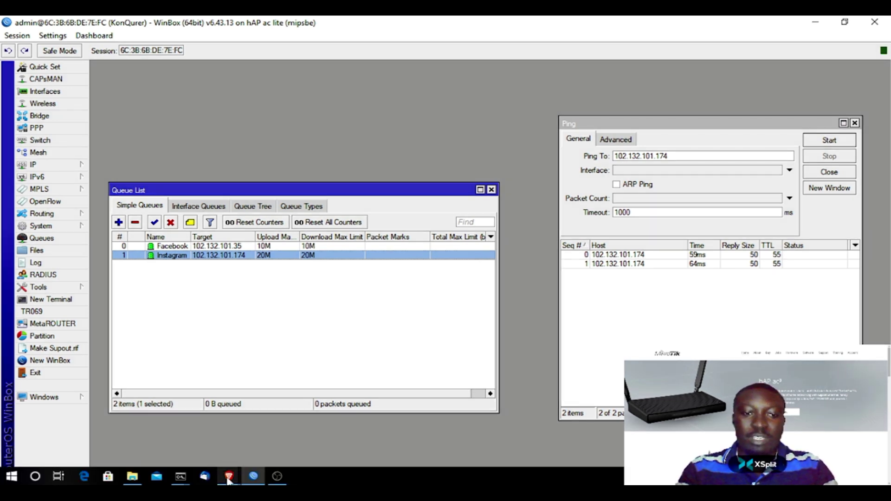
click(286, 447)
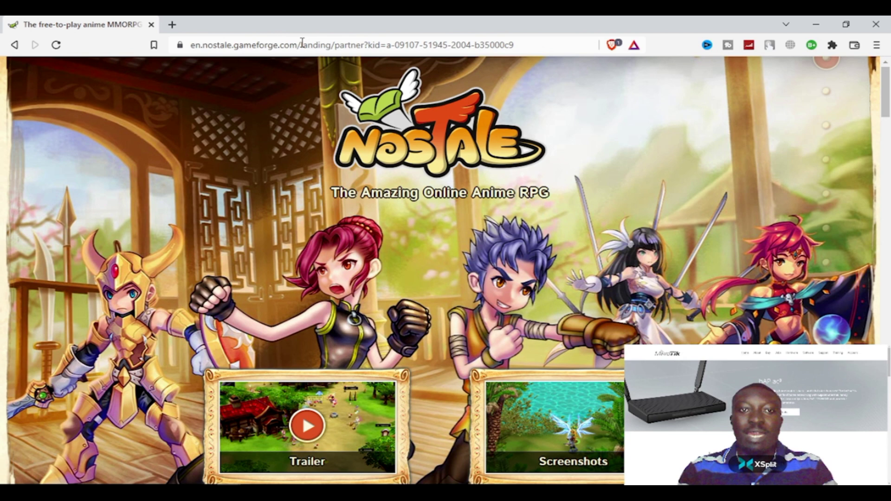
drag(298, 45, 185, 47)
key(ctrl+c)
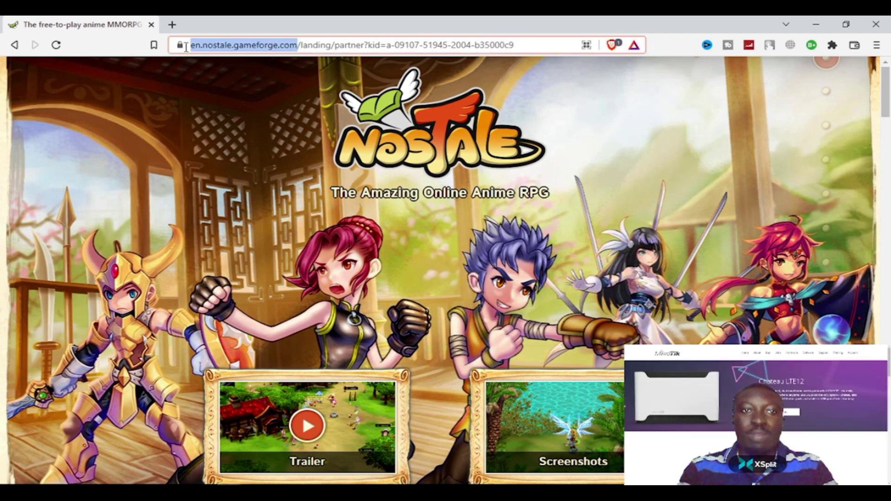
click(294, 45)
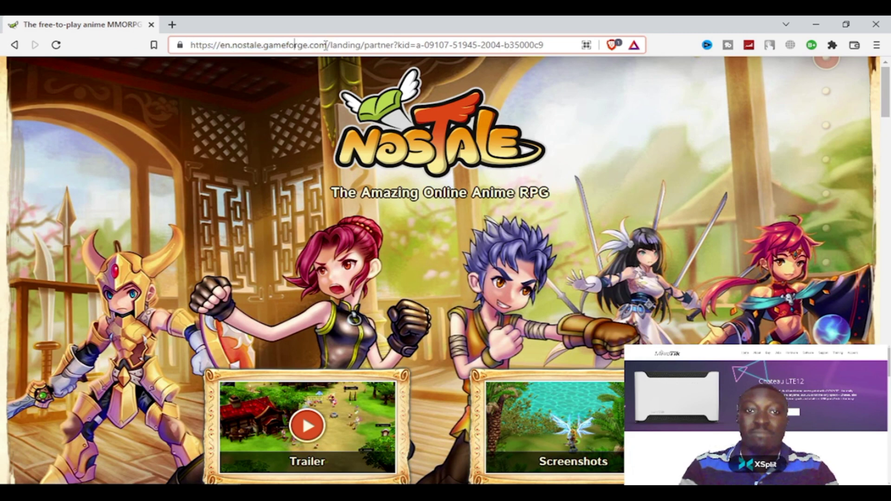
drag(327, 45, 224, 45)
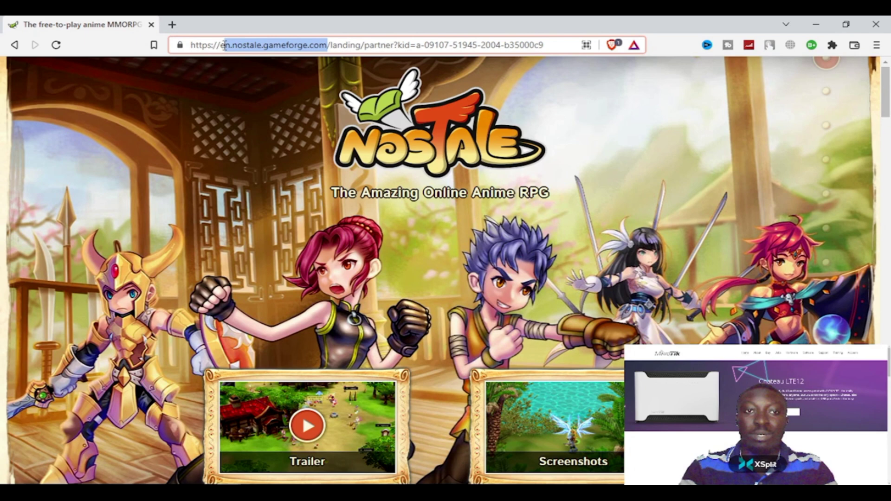
Ping the pasted en.nostale.gameforge.com in WinBox until replies show 79.110.84.249.
key(alt+Tab)
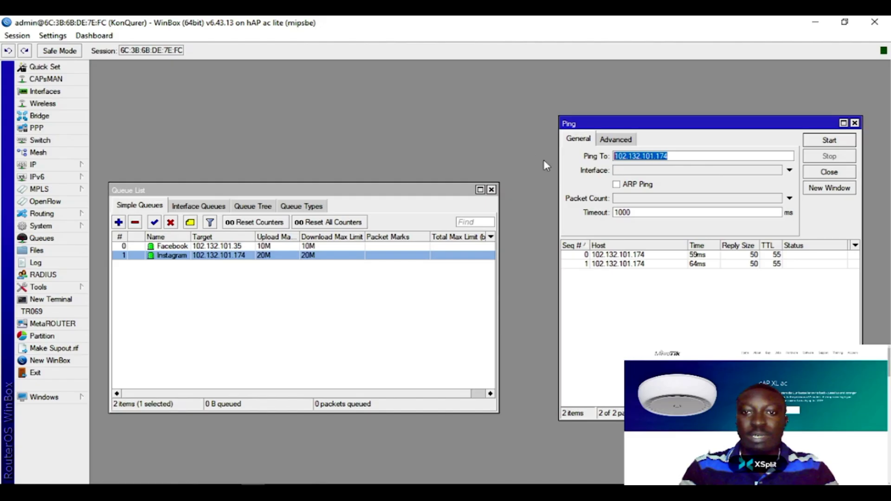
key(ctrl+v)
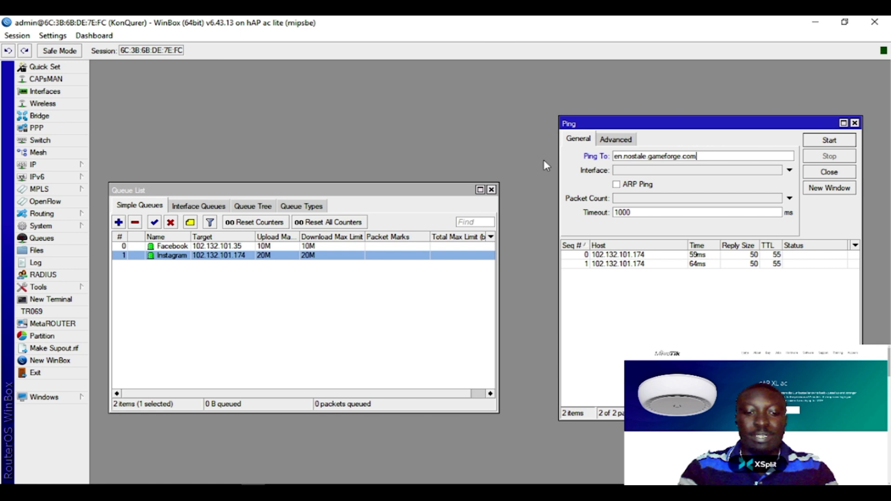
click(829, 140)
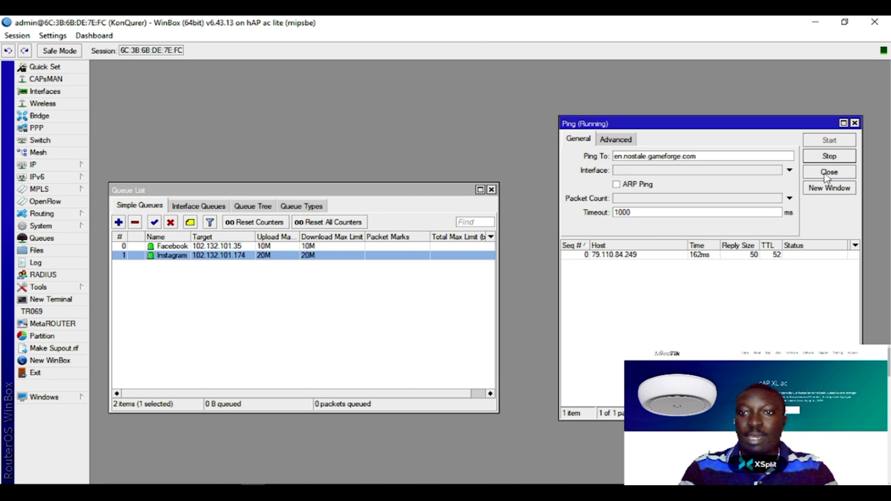
click(829, 156)
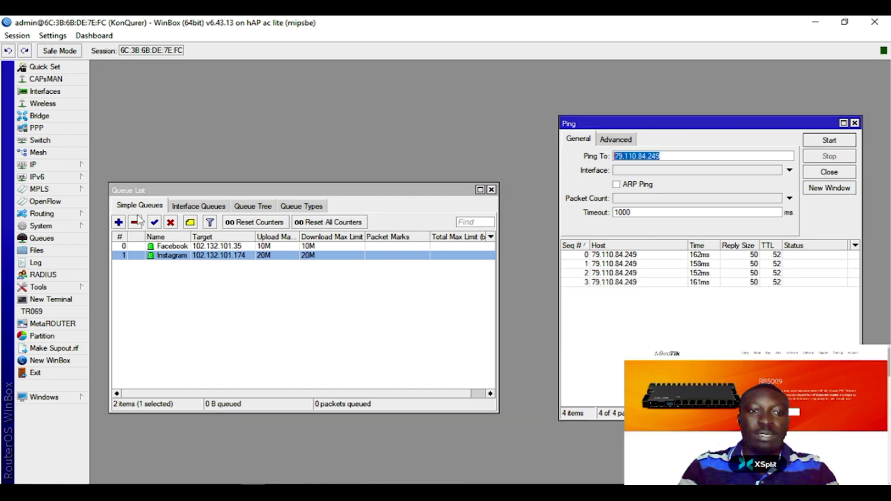
Create a new simple queue named Game targeting 79.110.84.249 with download burst time 1.
click(119, 222)
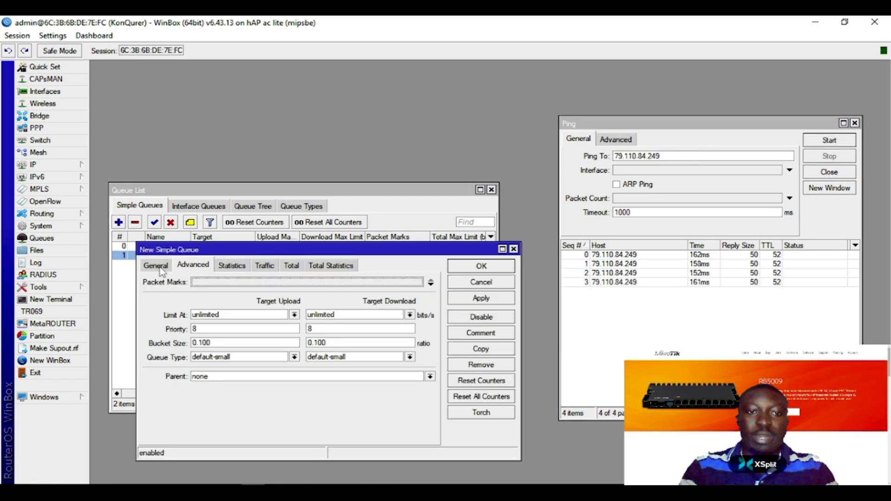
click(156, 266)
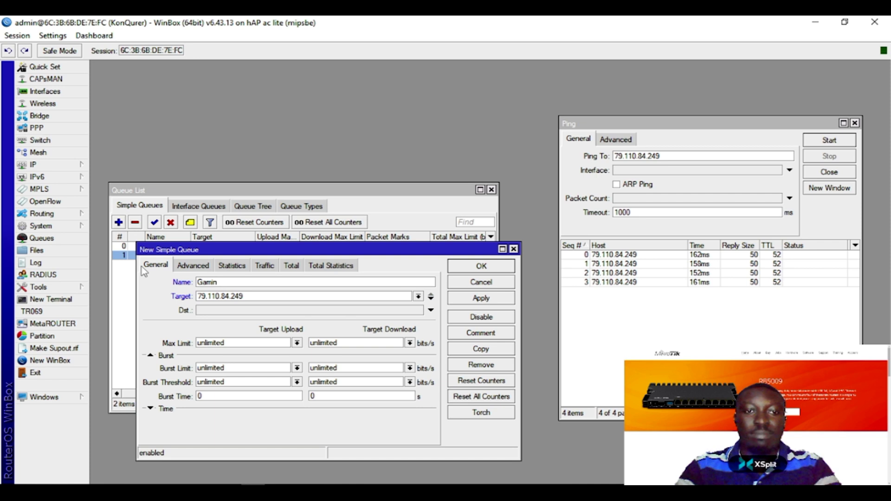
key(BackSpace)
key(BackSpace)
text(e)
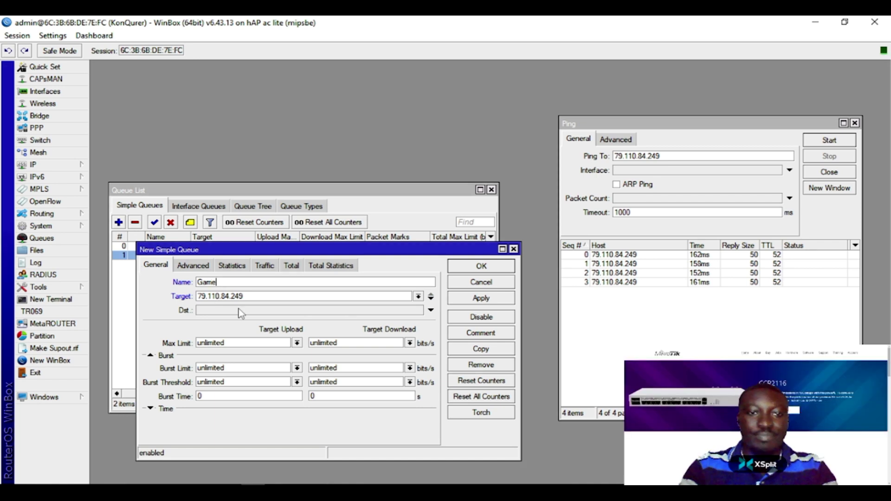
click(238, 310)
text(79.110.84.249)
key(Tab)
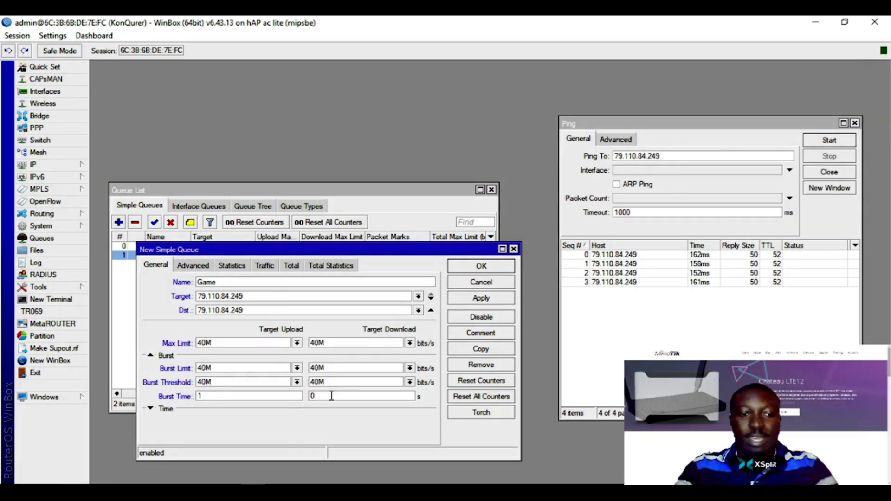
key(Tab)
text(1)
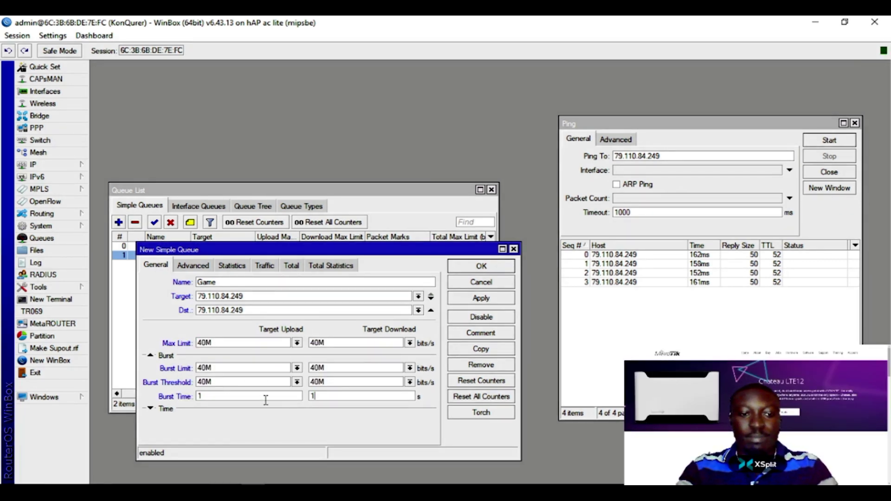
Set the Game queue's limit-at to 40M up and down, then apply and save it.
click(201, 265)
key(Tab)
text(40M)
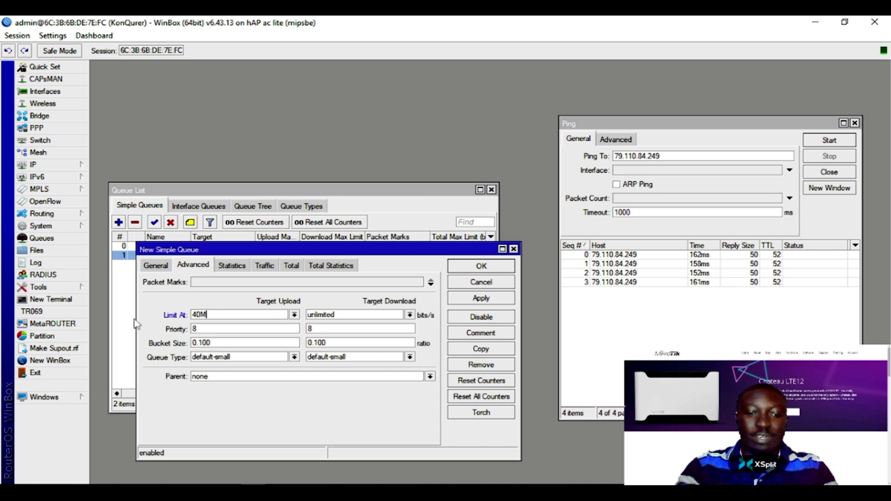
key(Tab)
text(40M)
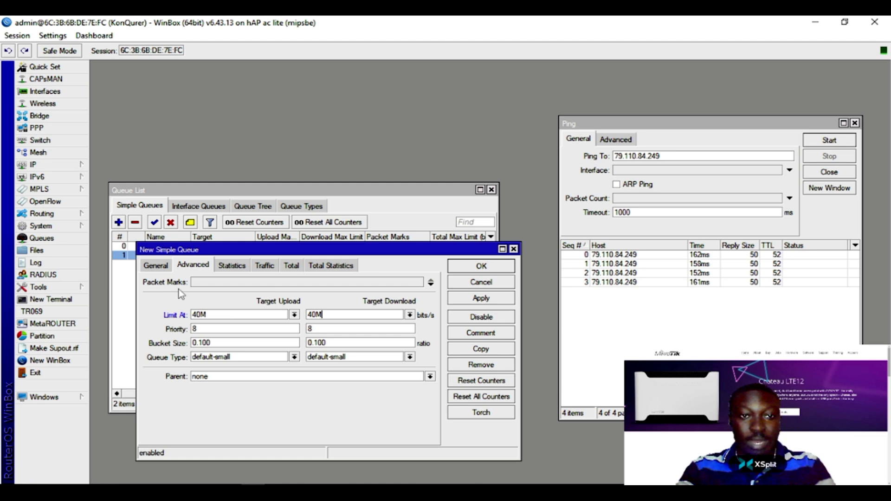
click(474, 301)
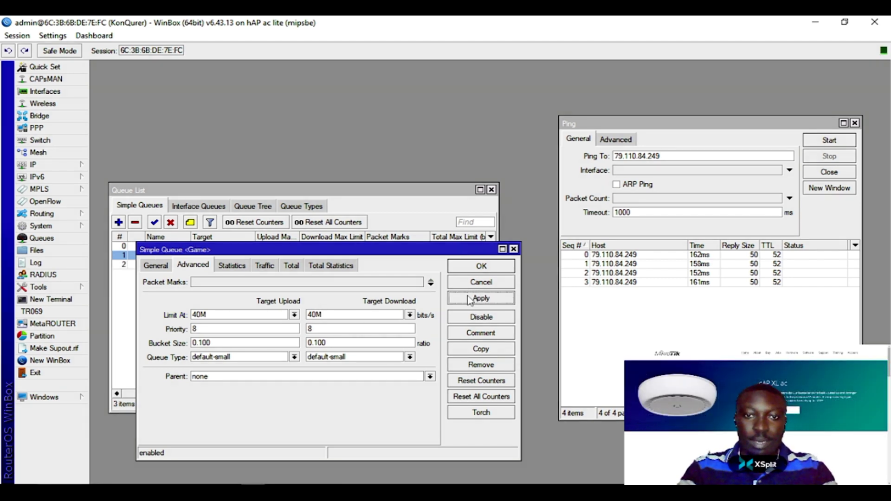
click(467, 272)
click(200, 318)
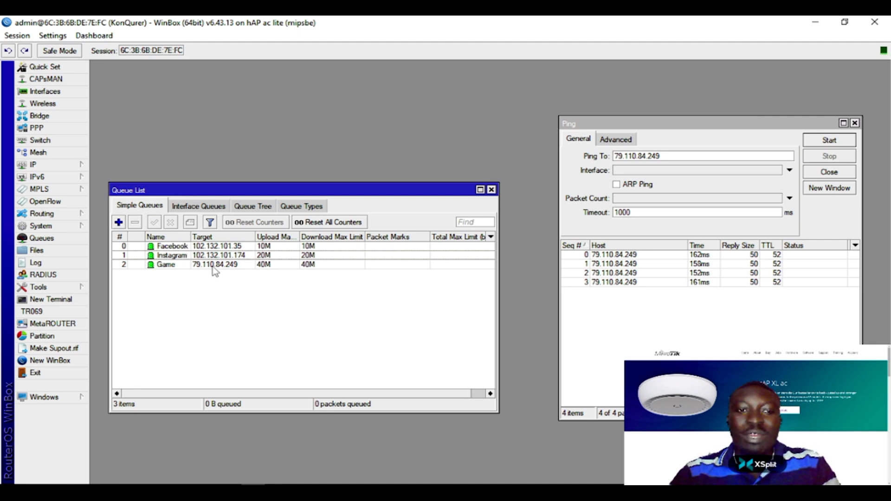
Widen the Name and Target columns to show full addresses and drag the Queue List window upward.
drag(190, 234, 202, 233)
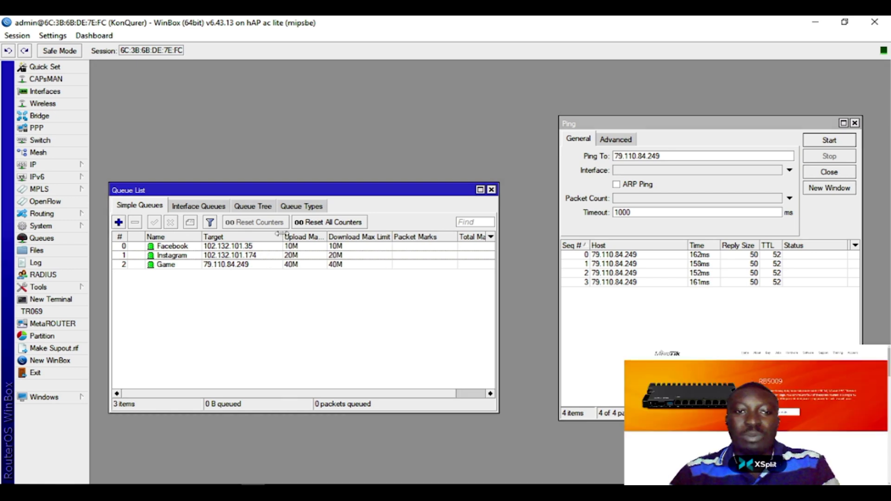
drag(268, 236, 279, 236)
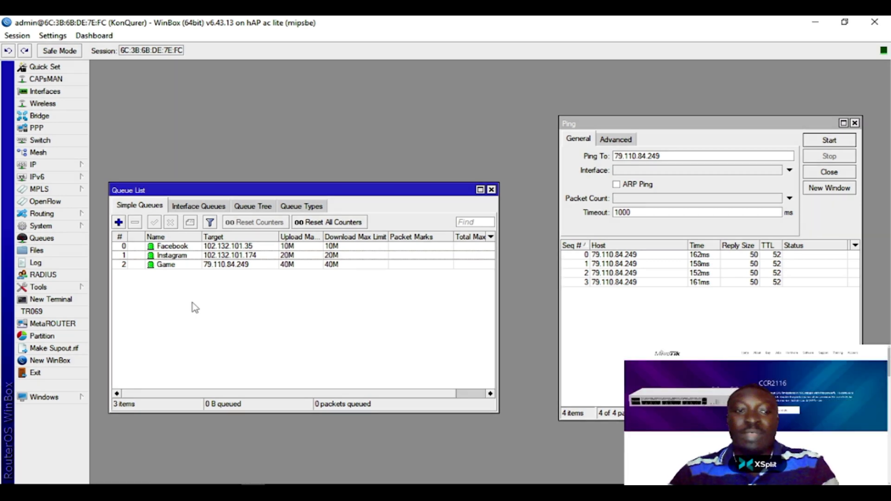
drag(230, 190, 232, 131)
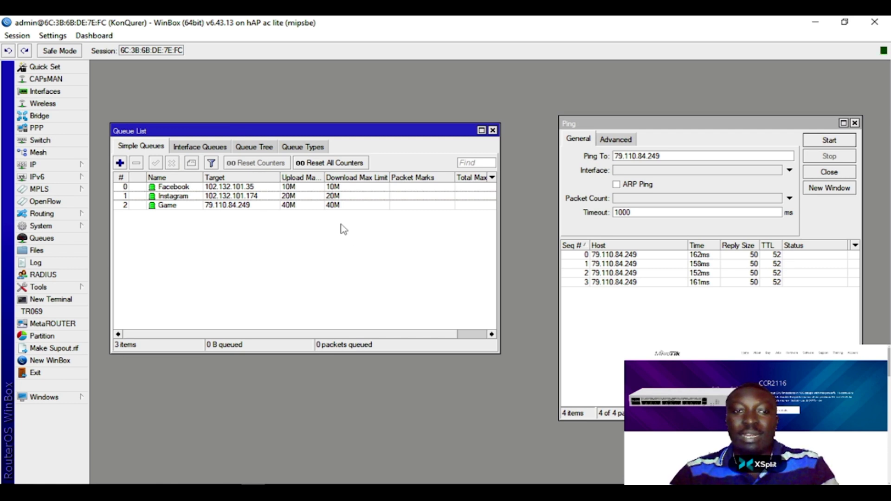
click(301, 184)
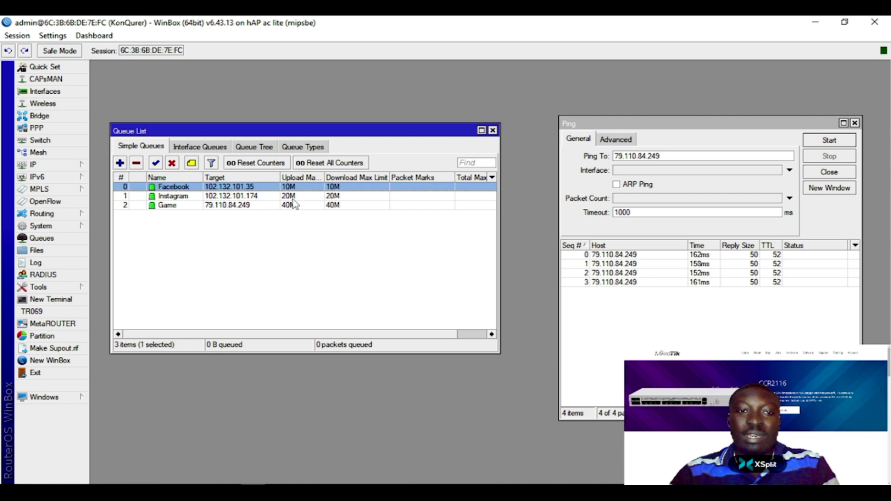
click(293, 196)
click(293, 206)
click(300, 187)
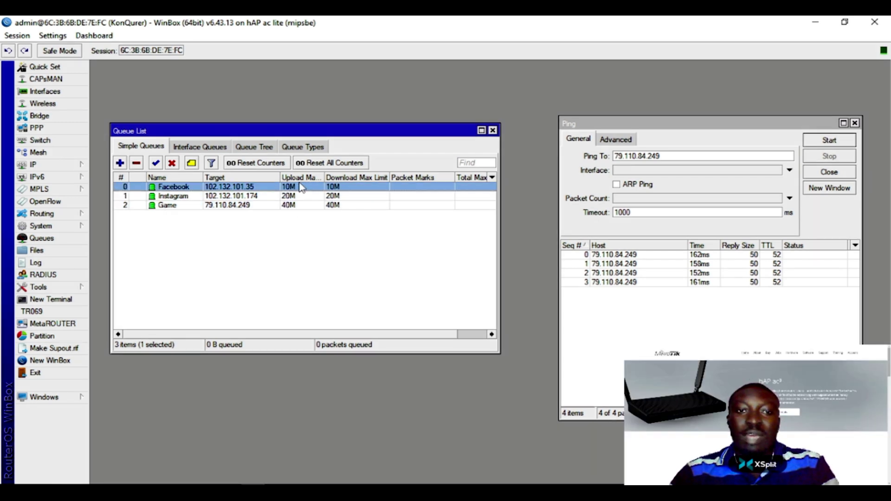
click(296, 197)
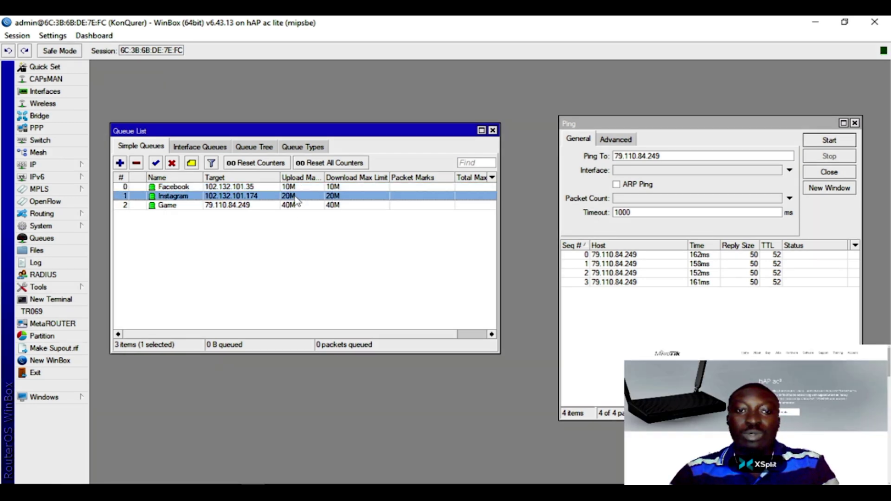
click(170, 187)
click(169, 196)
click(170, 205)
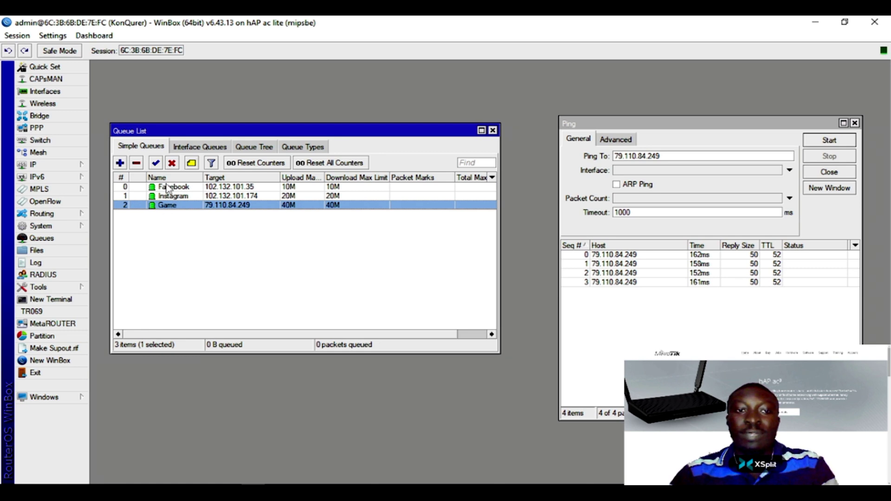
click(170, 186)
click(169, 196)
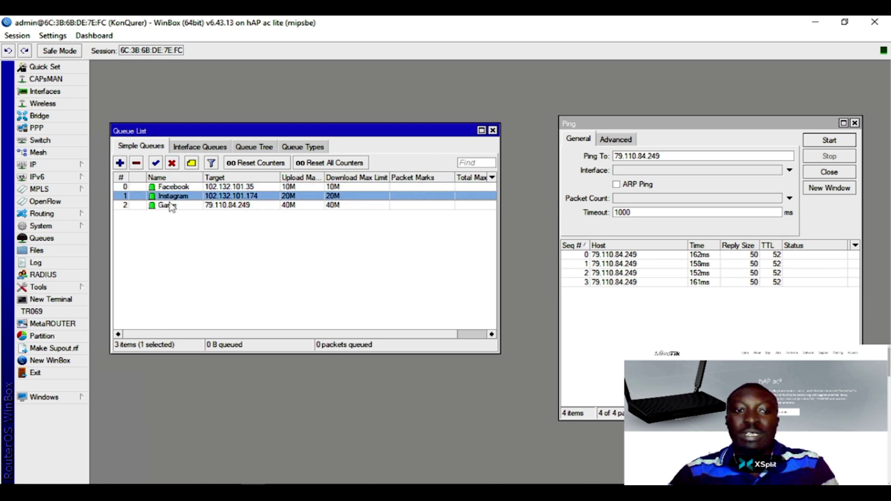
click(168, 205)
click(176, 188)
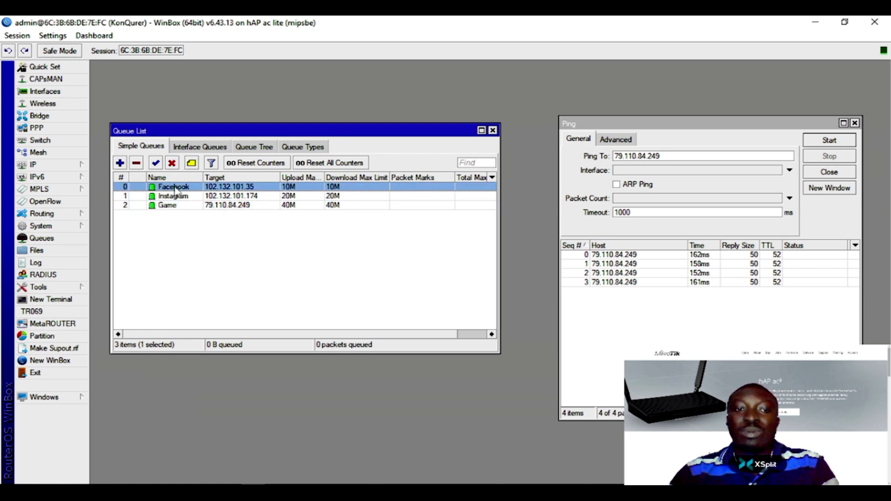
click(173, 196)
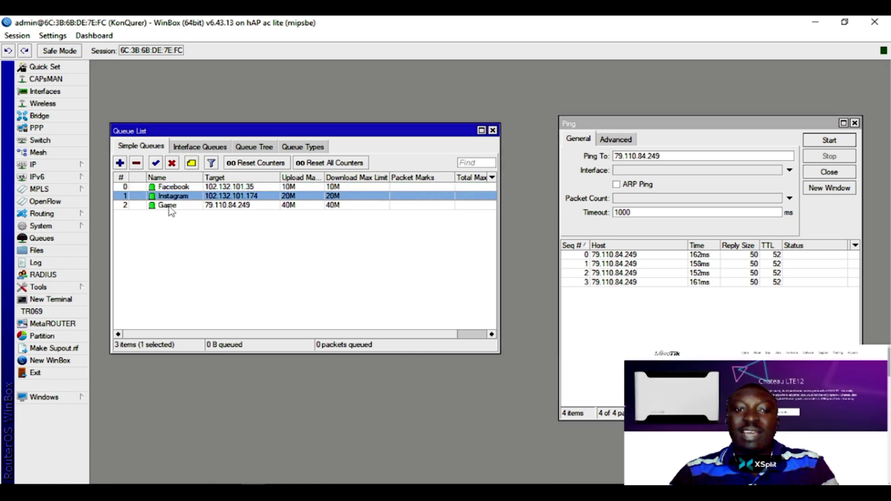
click(170, 207)
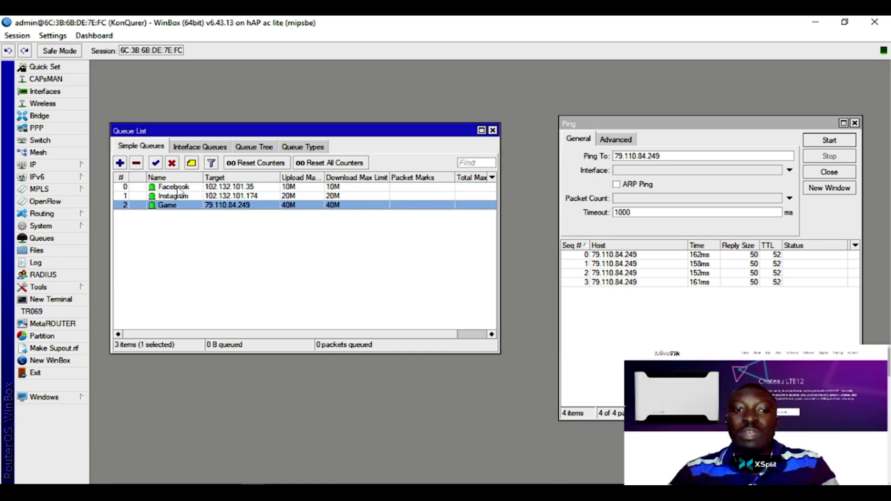
click(178, 188)
click(177, 196)
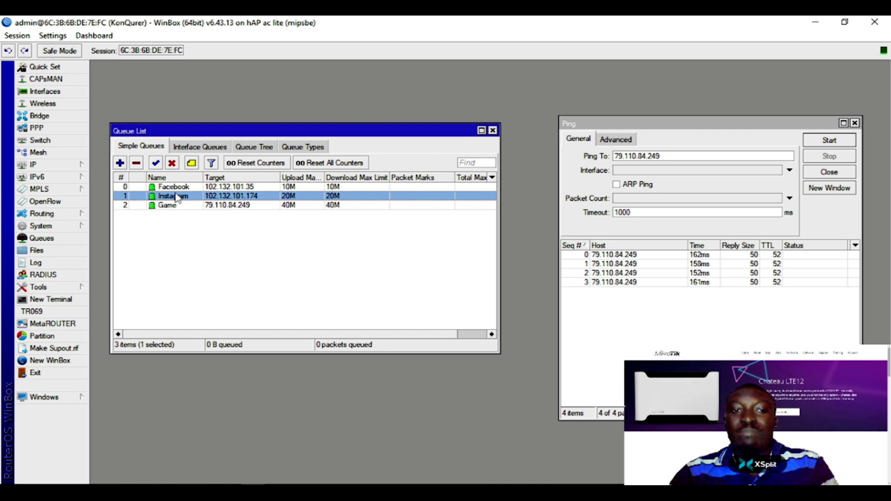
click(173, 206)
click(176, 190)
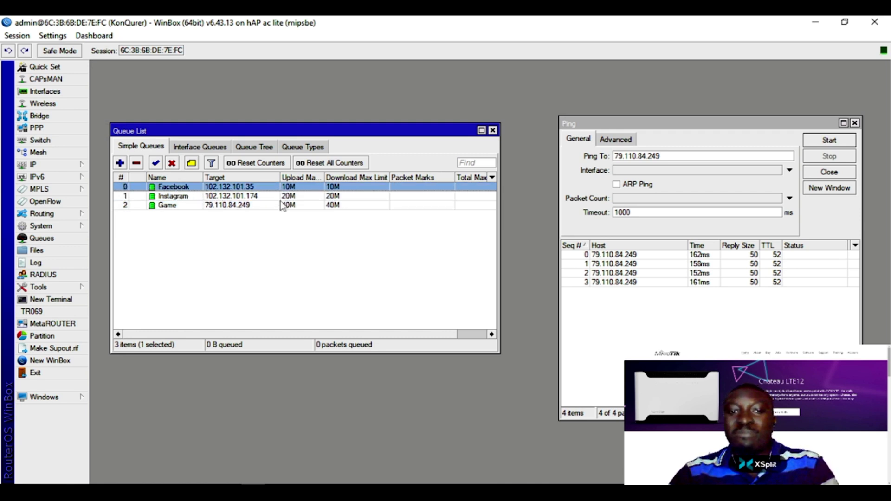
click(188, 196)
click(166, 206)
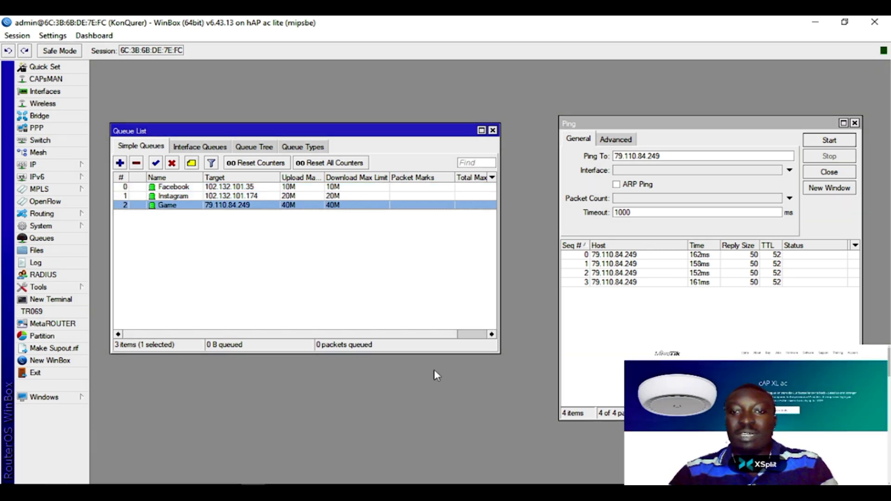
click(626, 326)
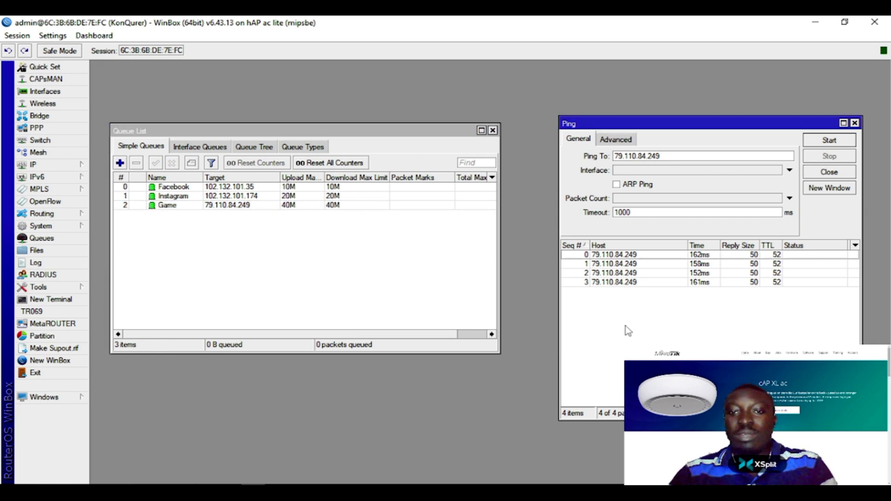
click(620, 140)
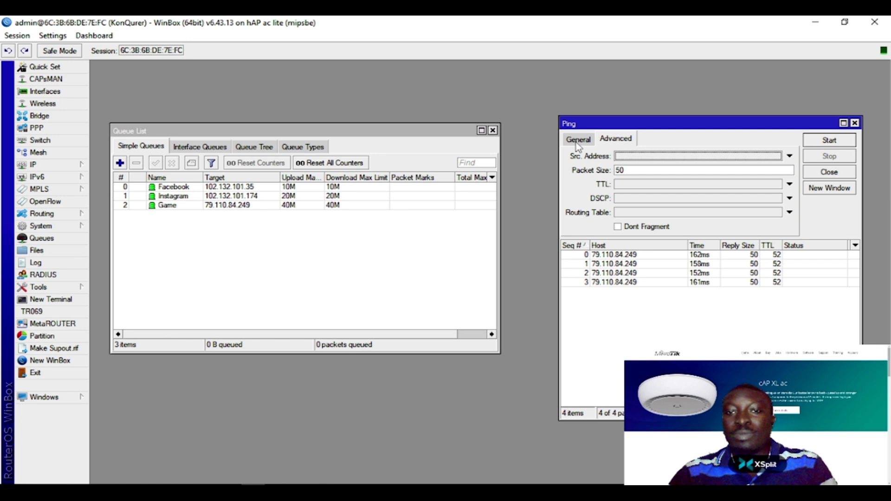
click(578, 140)
click(170, 204)
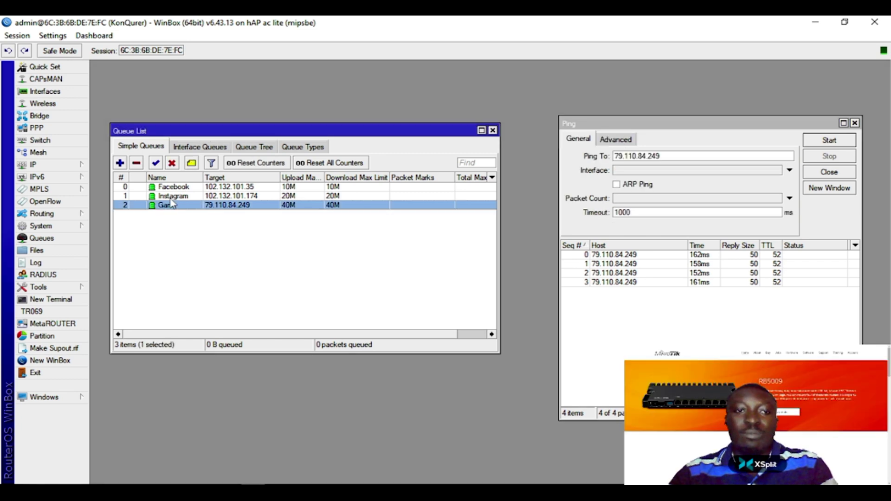
key(Home)
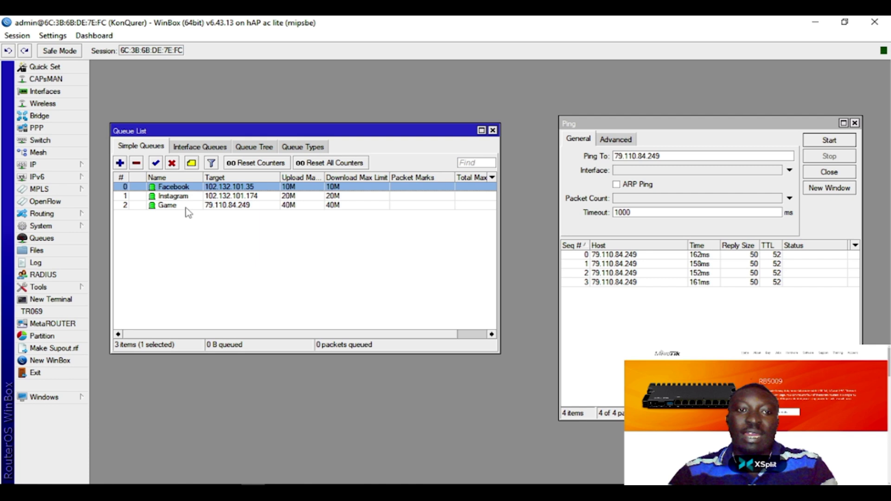
click(194, 197)
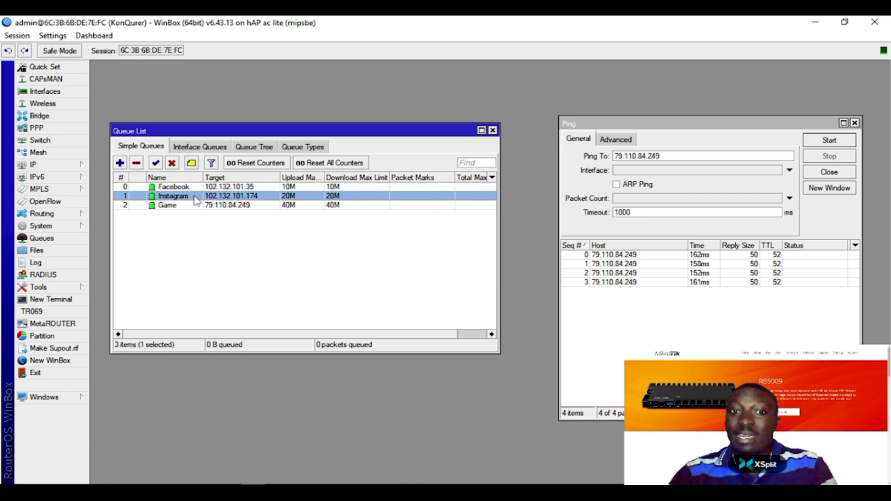
double_click(196, 200)
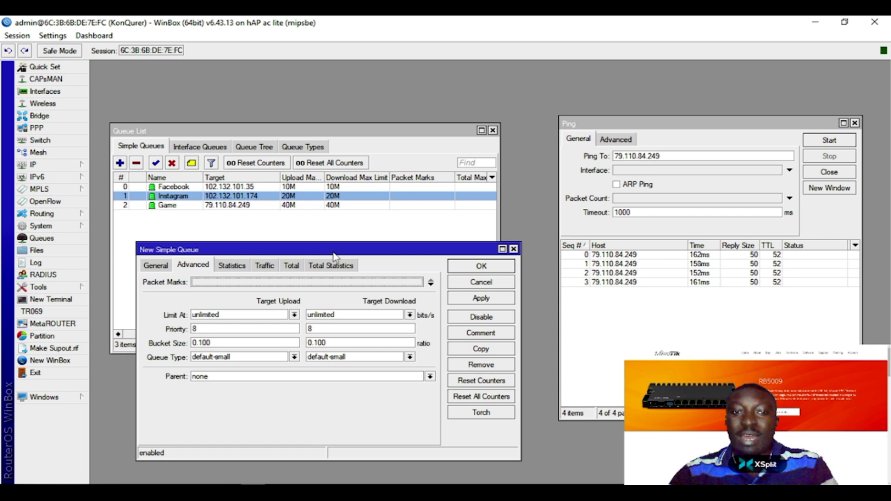
Show the new queue's General settings and select the default target 0.0.0.0/0 for replacement.
click(156, 265)
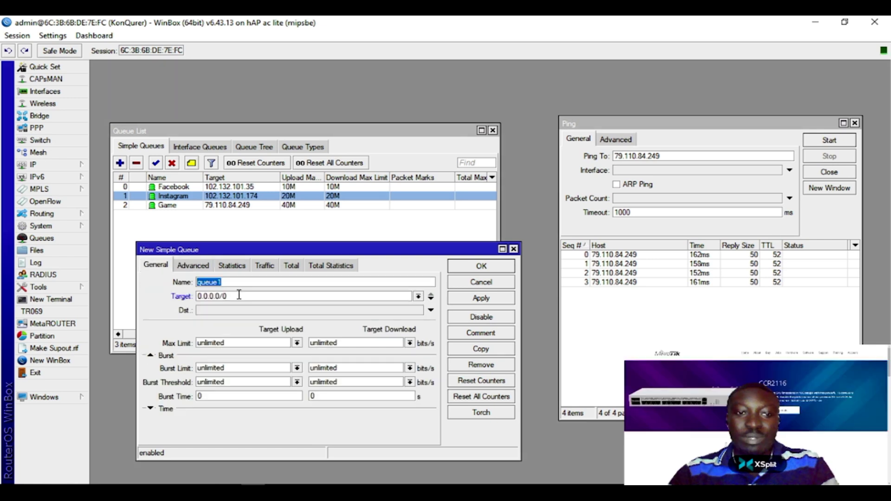
click(254, 295)
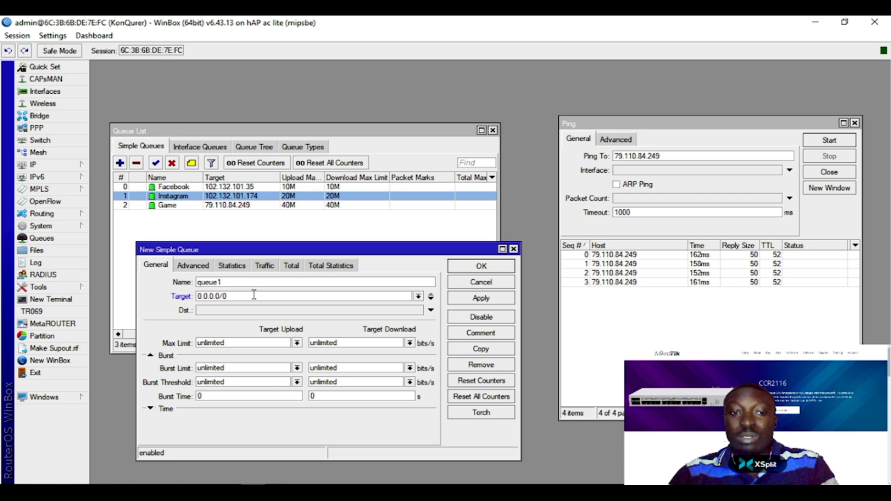
double_click(254, 295)
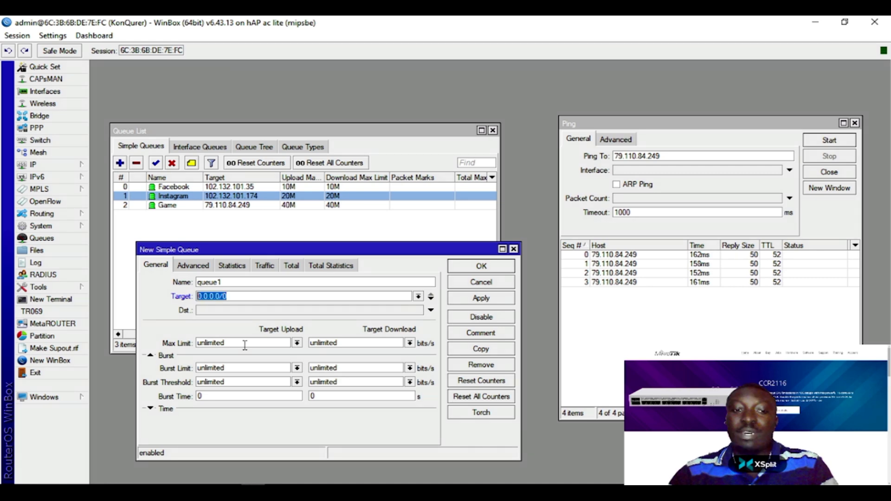